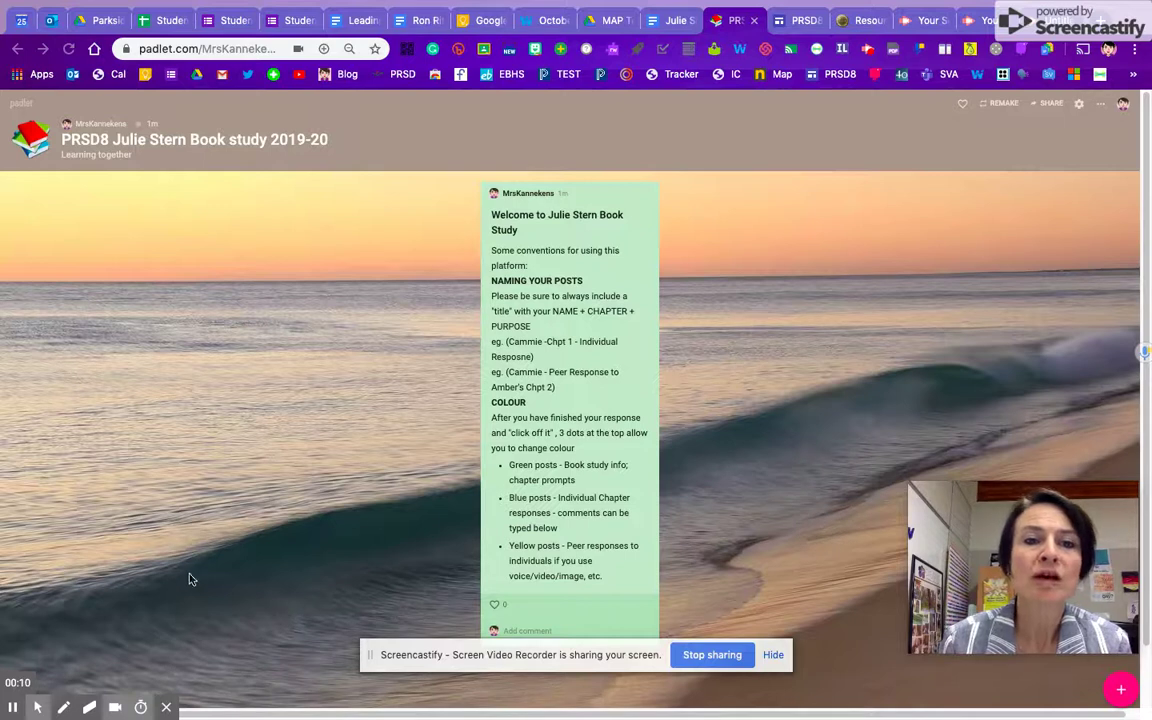
# Add a new post titled with the author's first name followed by "- Chapter 1 -Individual Response"
pyautogui.moveTo(1055, 641)
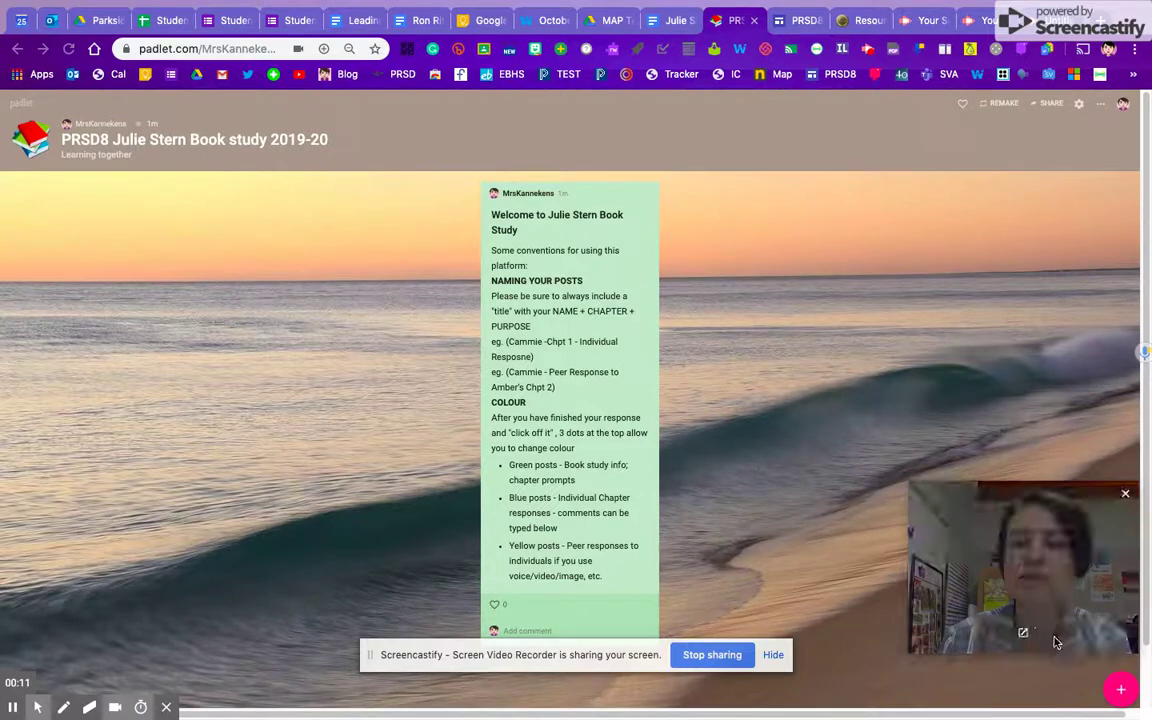
pyautogui.click(1122, 694)
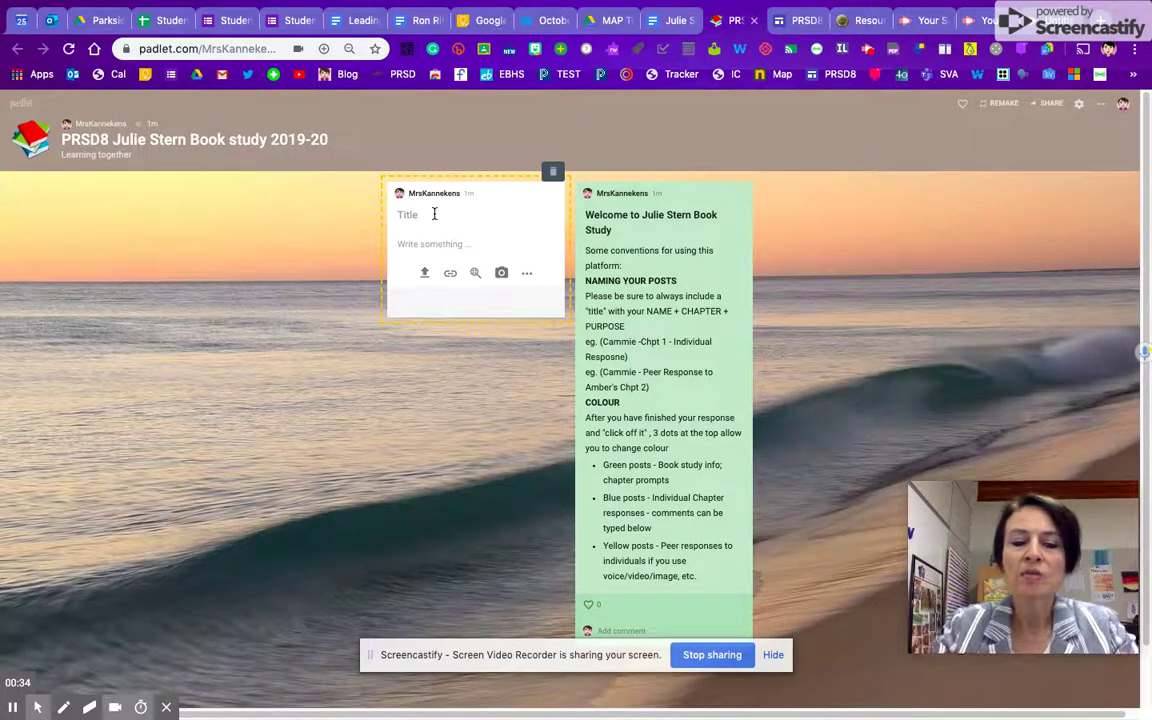
pyautogui.write('Cammie - ')
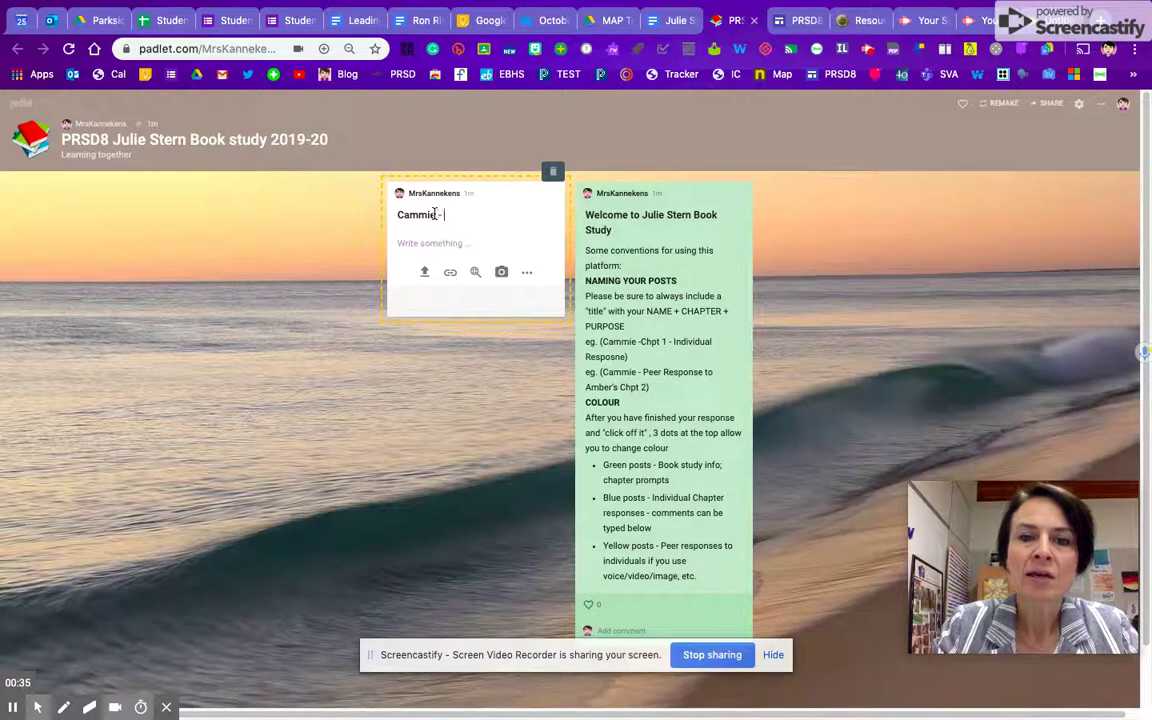
pyautogui.write('Chapter 1 ')
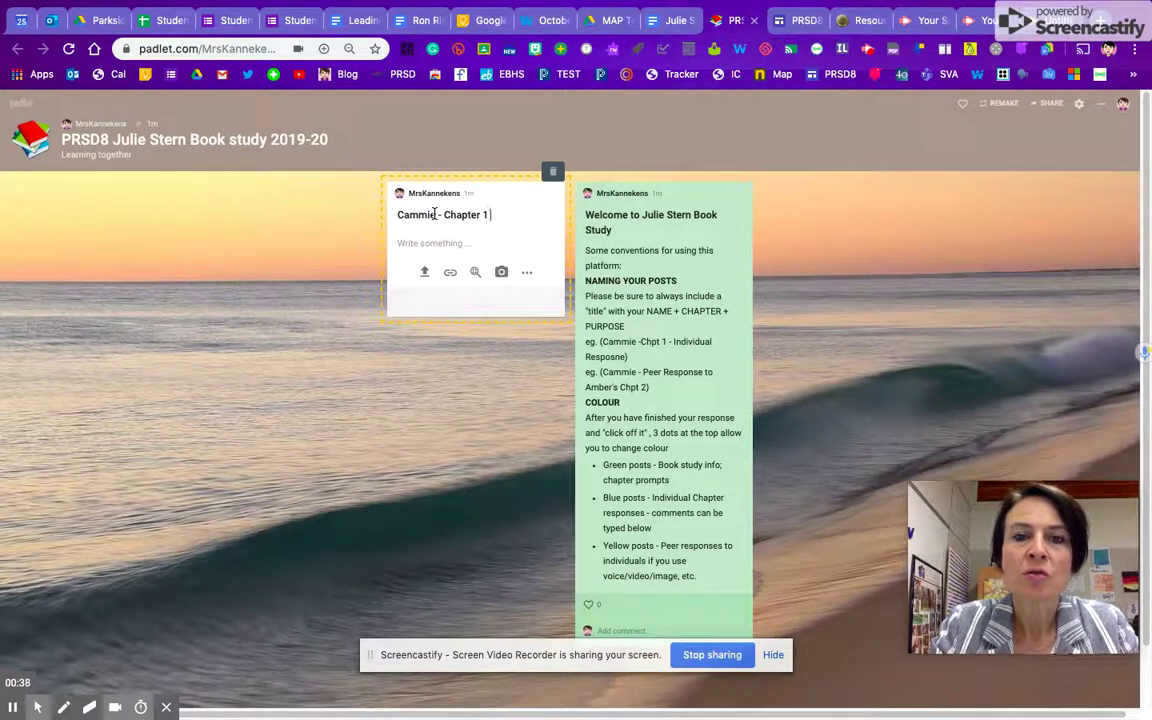
pyautogui.write('-Indi')
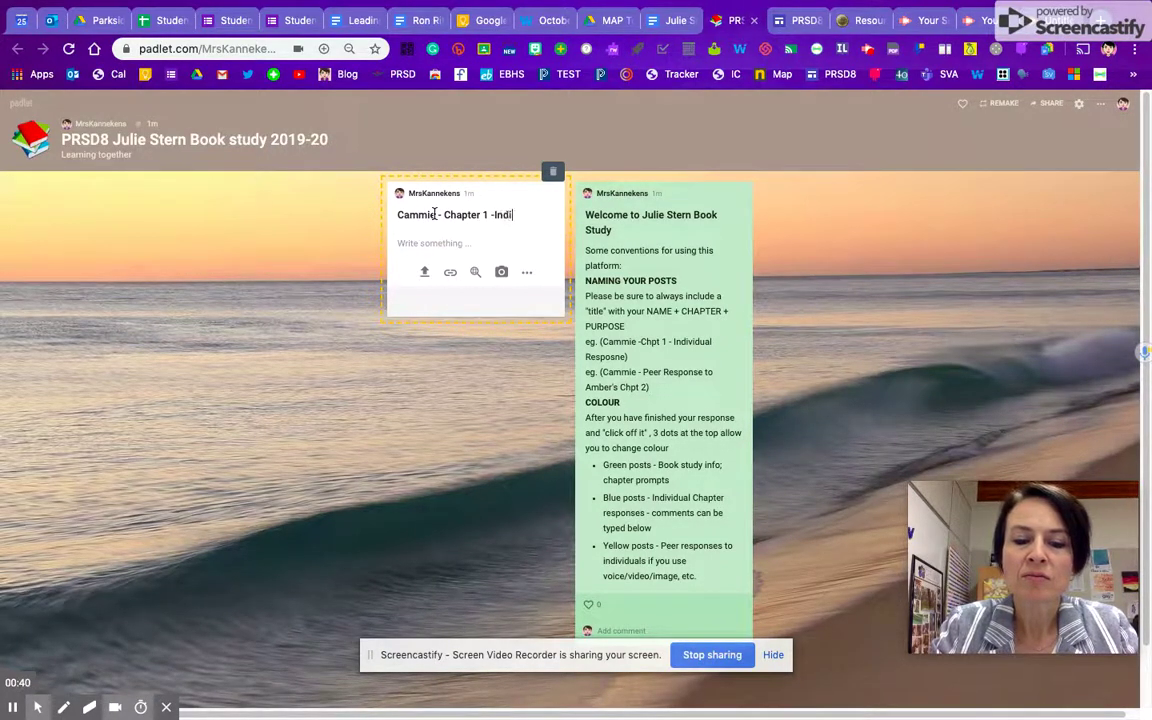
pyautogui.write('vidual Response')
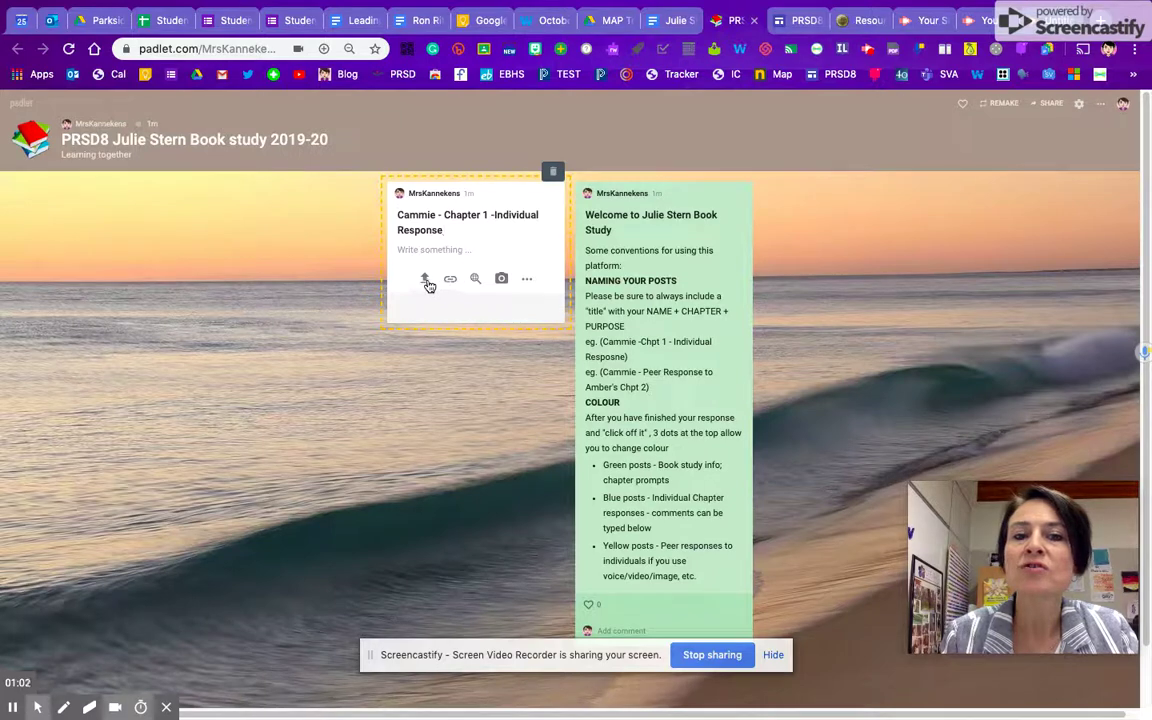
# View and close the file upload options, and write "Type your response here:" as the post's body text, followed by a line break
pyautogui.click(425, 281)
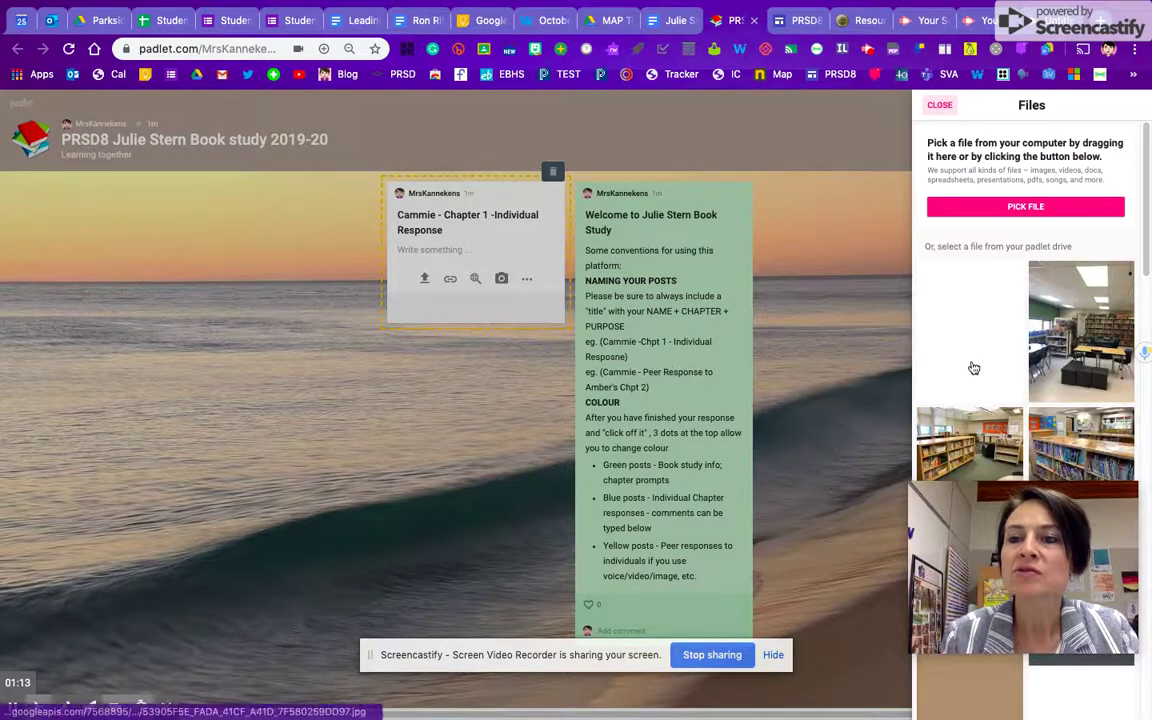
pyautogui.click(848, 100)
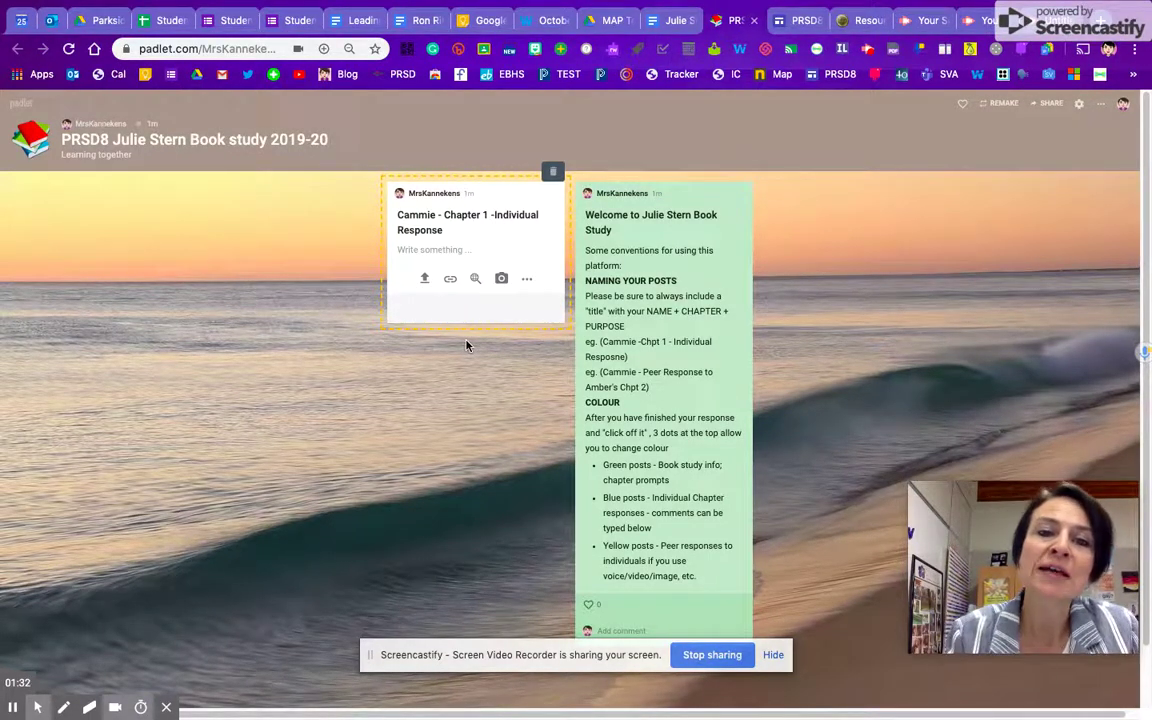
pyautogui.click(413, 253)
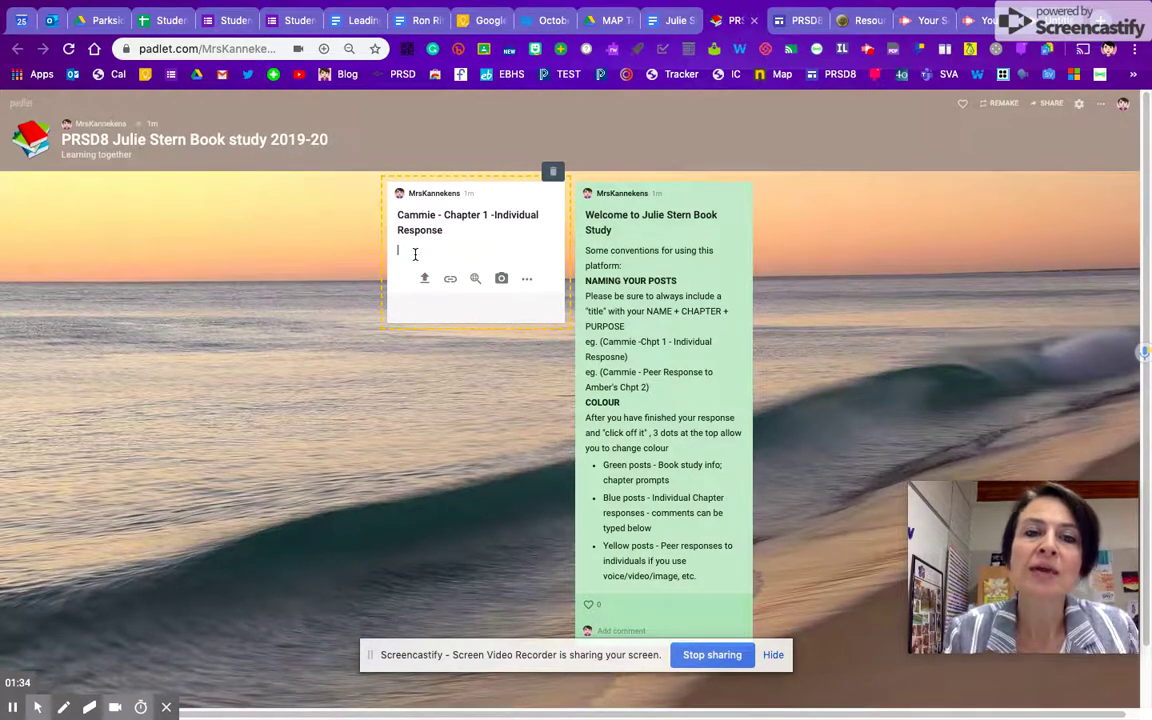
pyautogui.write('Type your response her')
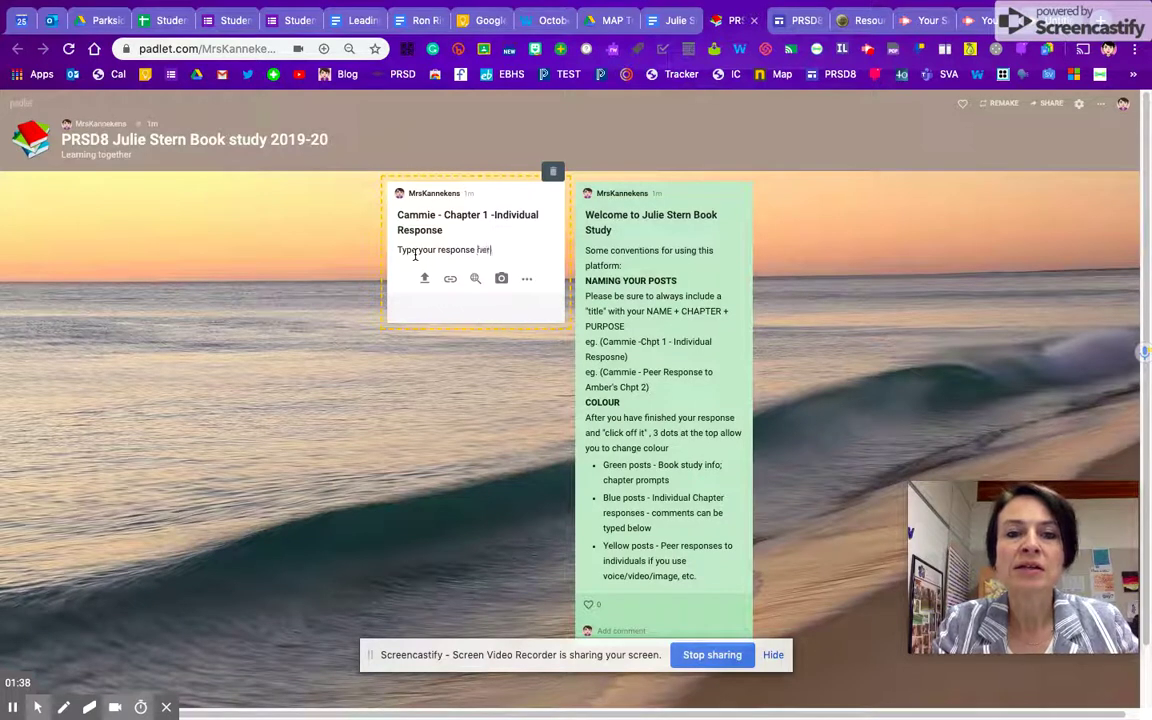
pyautogui.write('e:')
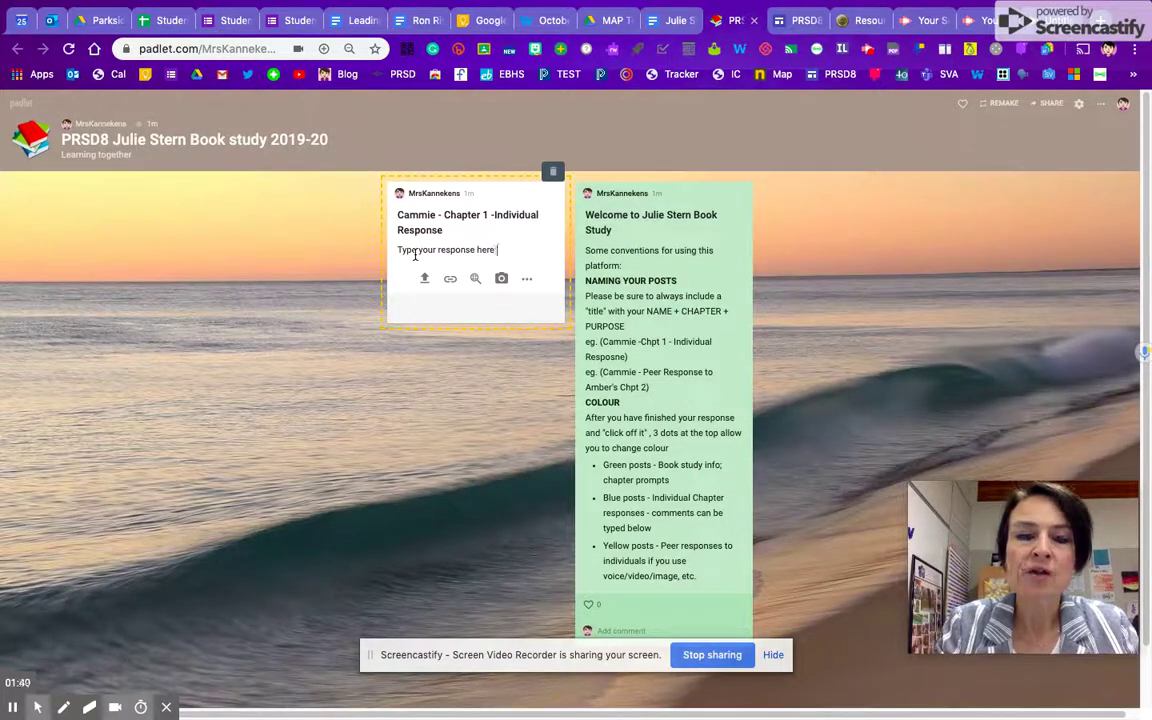
pyautogui.press('Return')
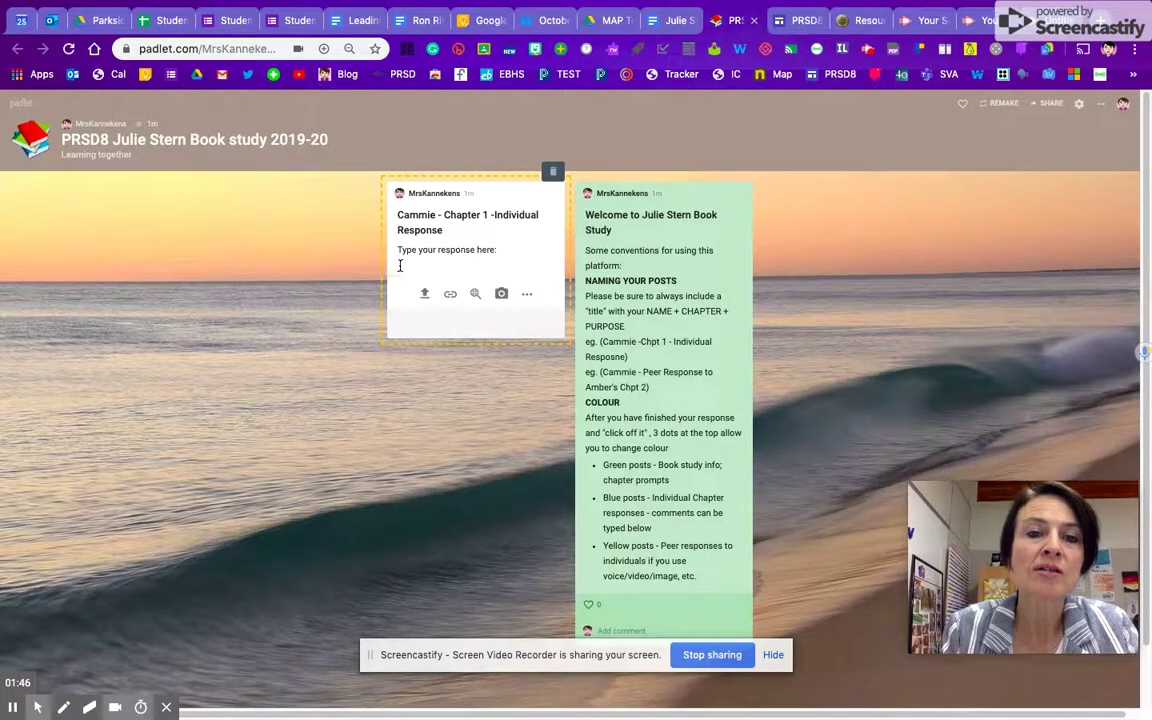
pyautogui.rightClick(399, 266)
pyautogui.click(399, 266)
pyautogui.rightClick(399, 268)
pyautogui.click(404, 259)
pyautogui.rightClick(402, 257)
pyautogui.click(403, 258)
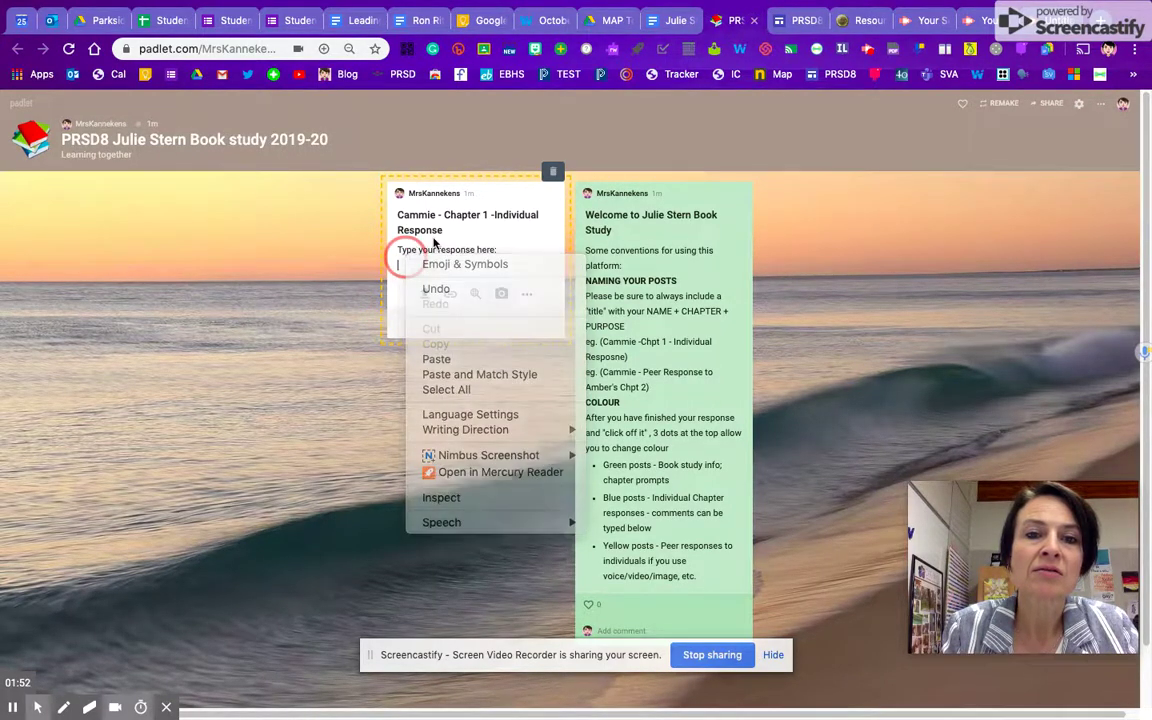
# Format the "Type your response here:" line of the post as a bulleted list
pyautogui.rightClick(428, 251)
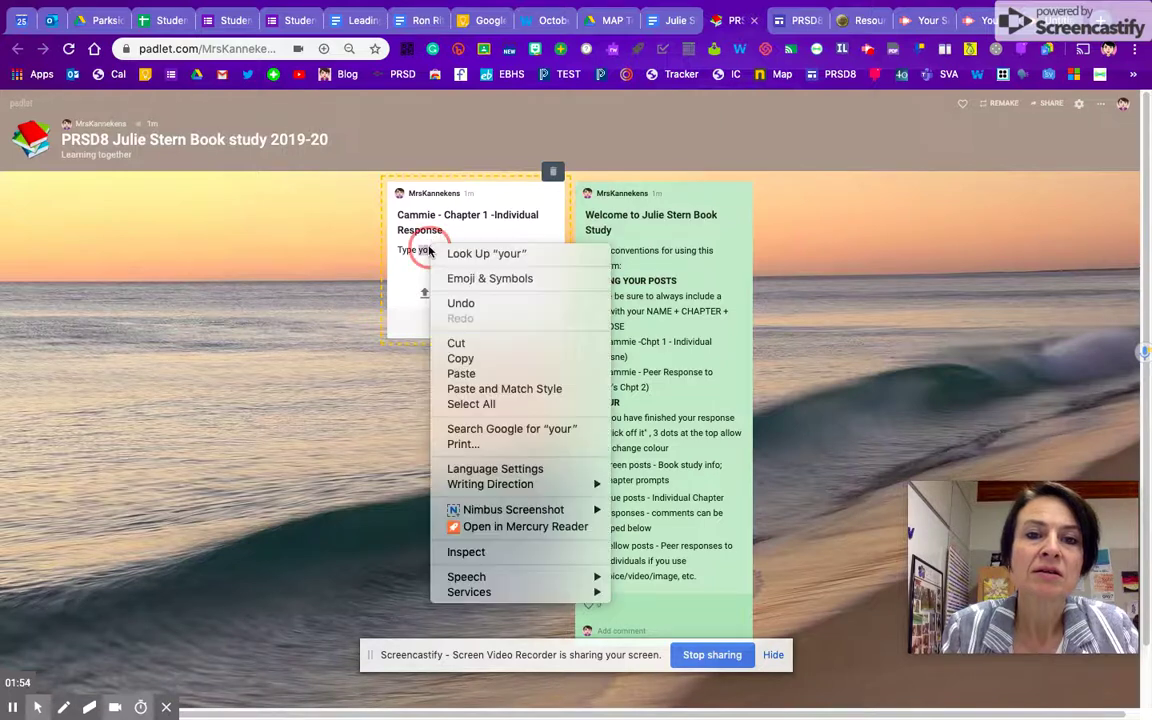
pyautogui.click(490, 247)
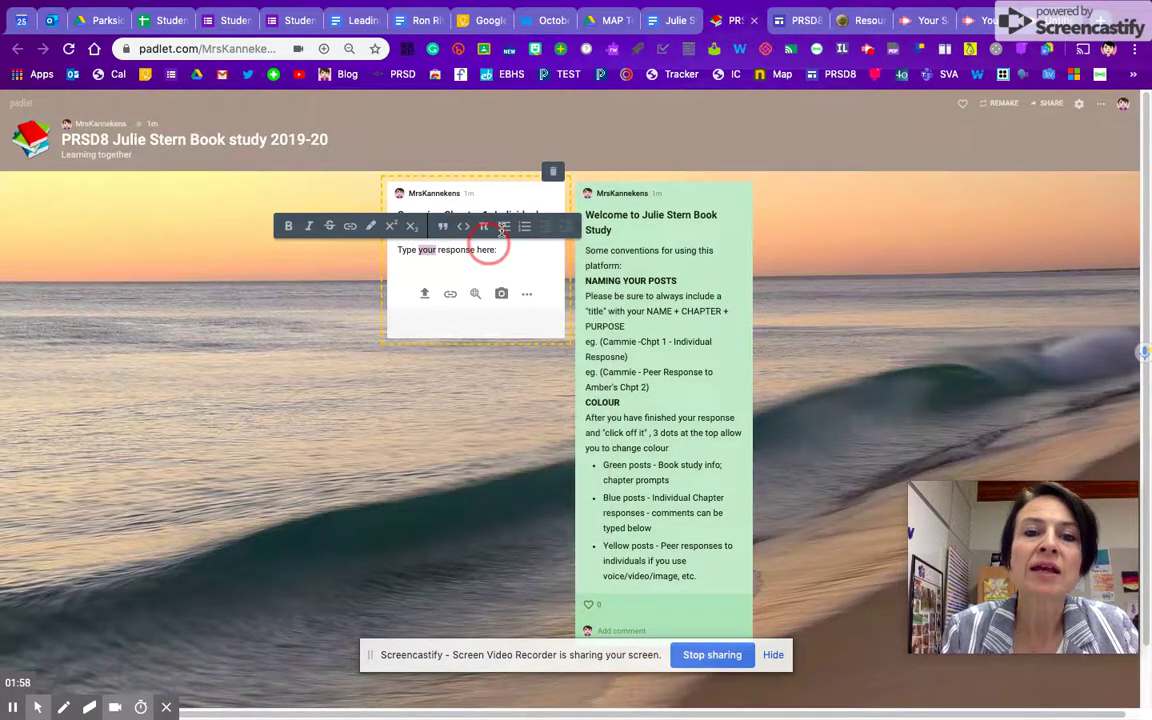
pyautogui.click(503, 228)
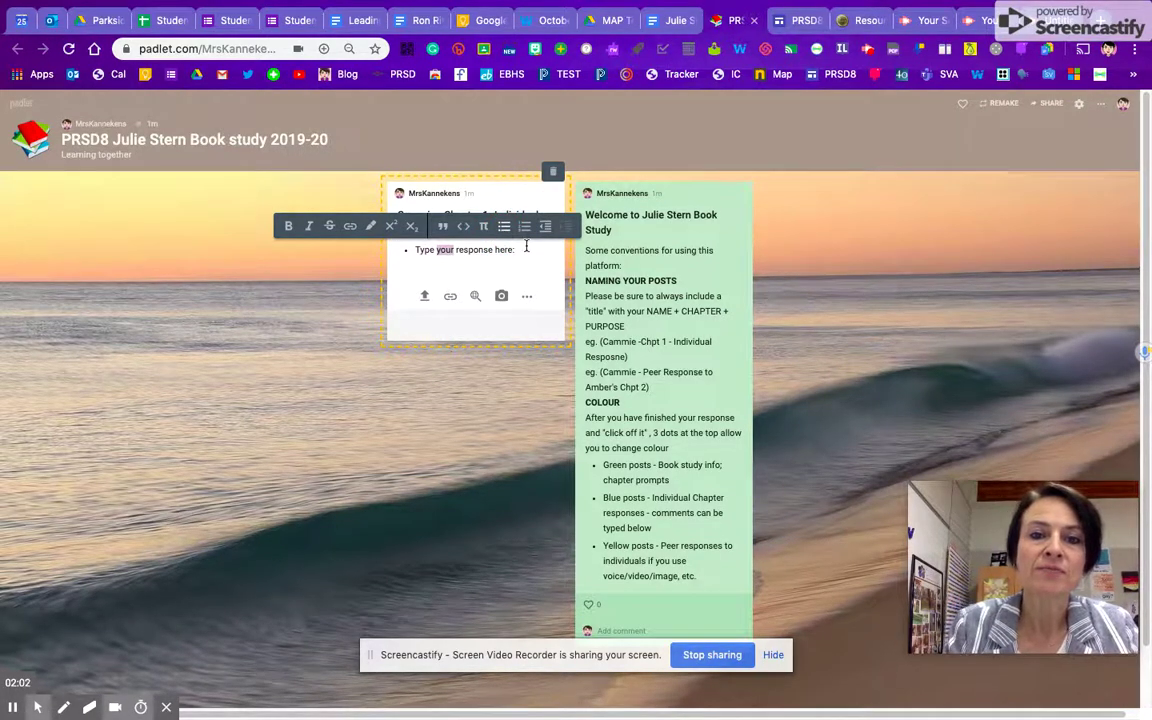
# Add two more bullets below the first one, each reading "more"
pyautogui.click(526, 250)
pyautogui.press('Return')
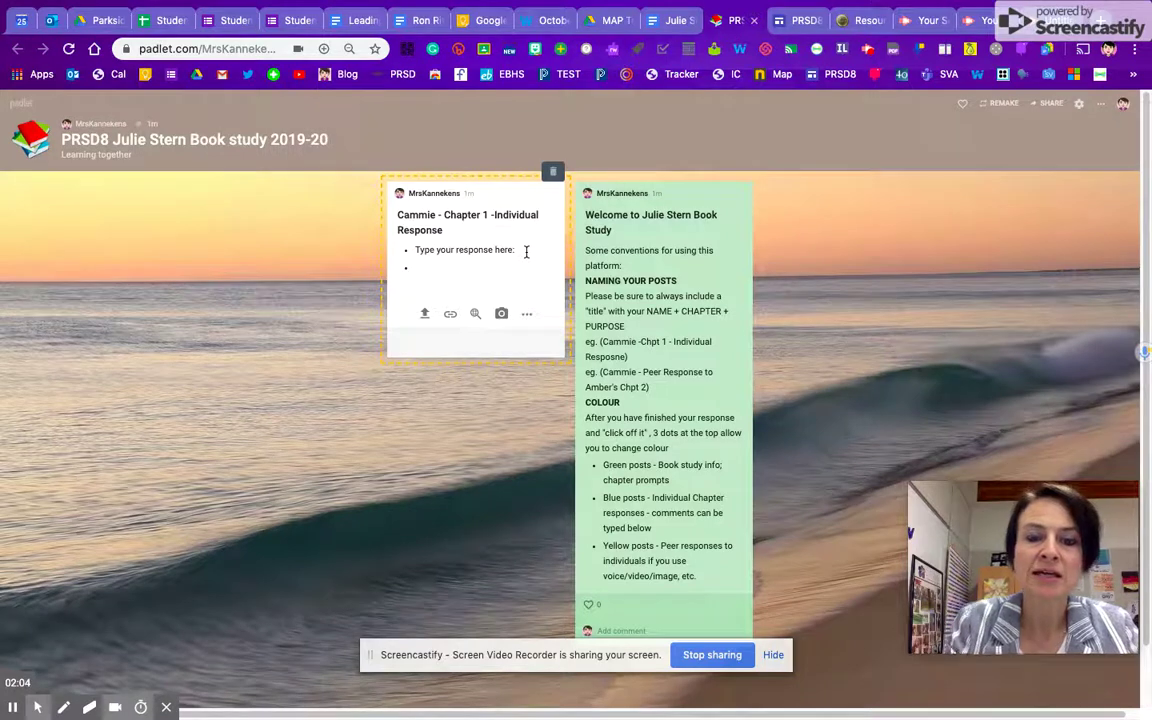
pyautogui.write('more')
pyautogui.press('Return')
pyautogui.write('more')
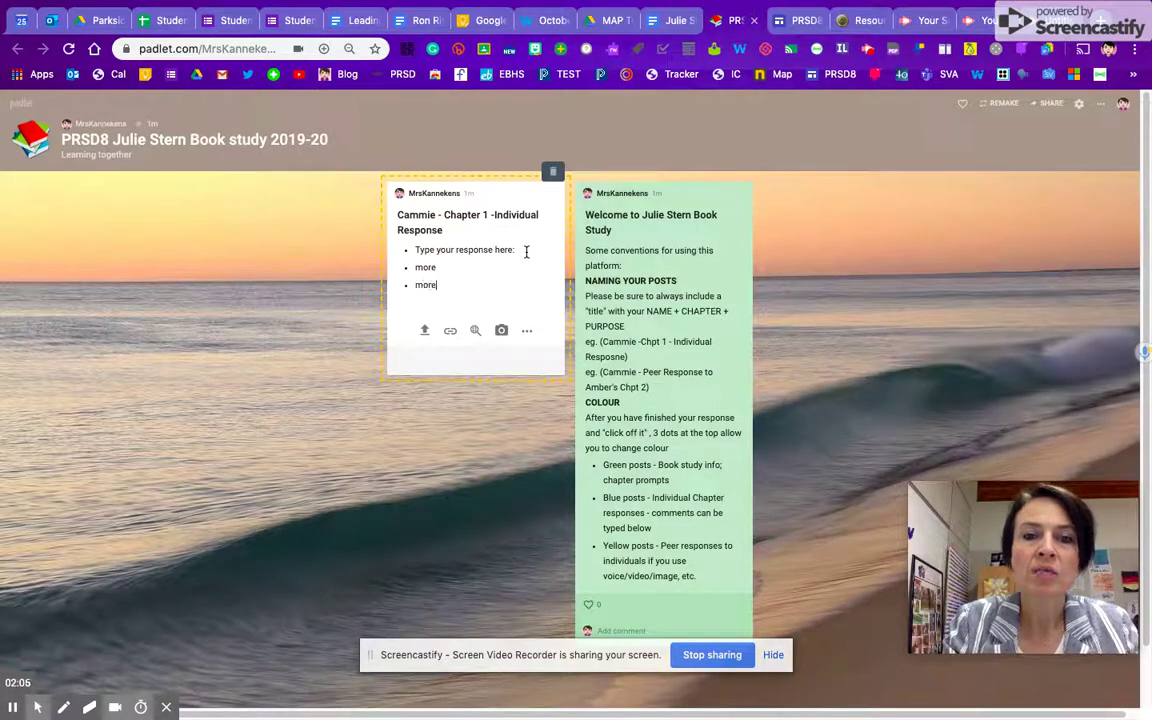
# Bring up and examine the text formatting options for the word "Type" in the first bullet
pyautogui.rightClick(464, 270)
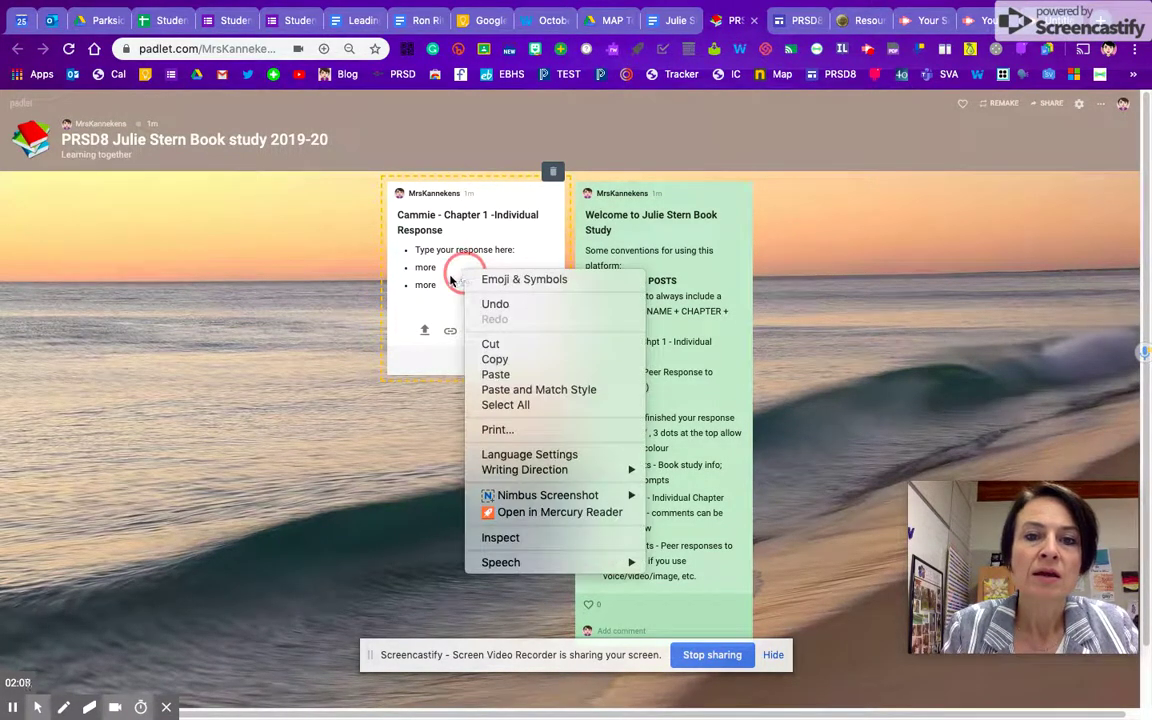
pyautogui.click(433, 282)
pyautogui.rightClick(430, 272)
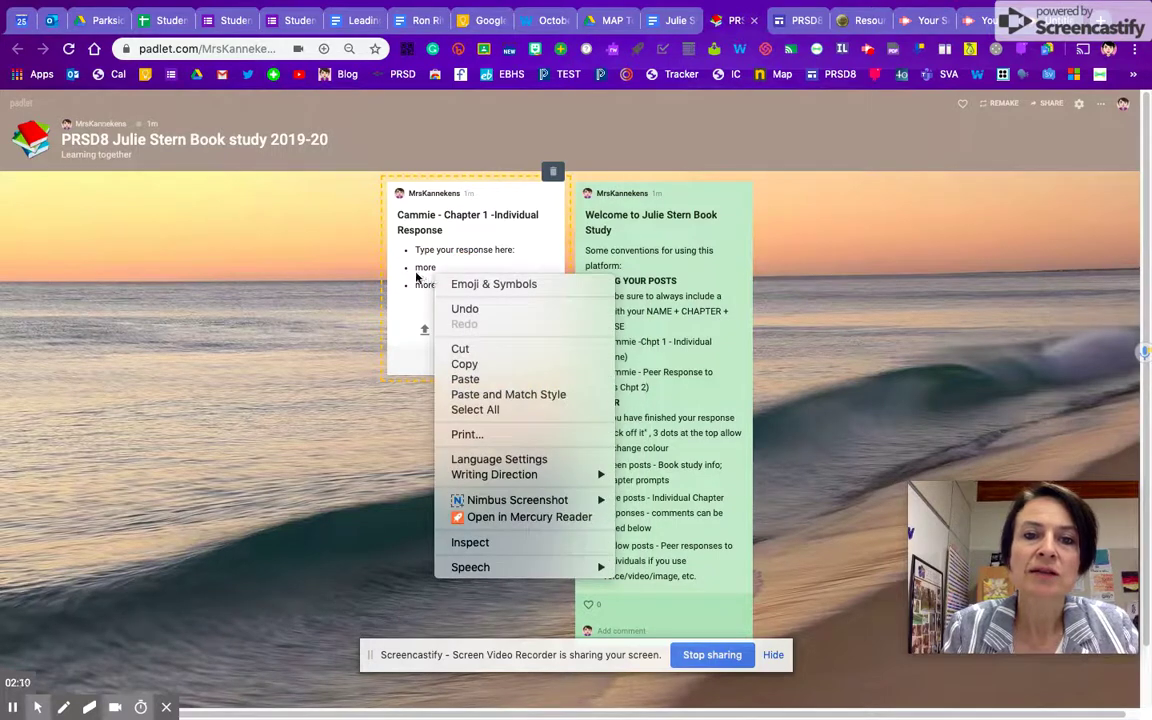
pyautogui.click(416, 274)
pyautogui.rightClick(416, 274)
pyautogui.click(406, 250)
pyautogui.rightClick(406, 250)
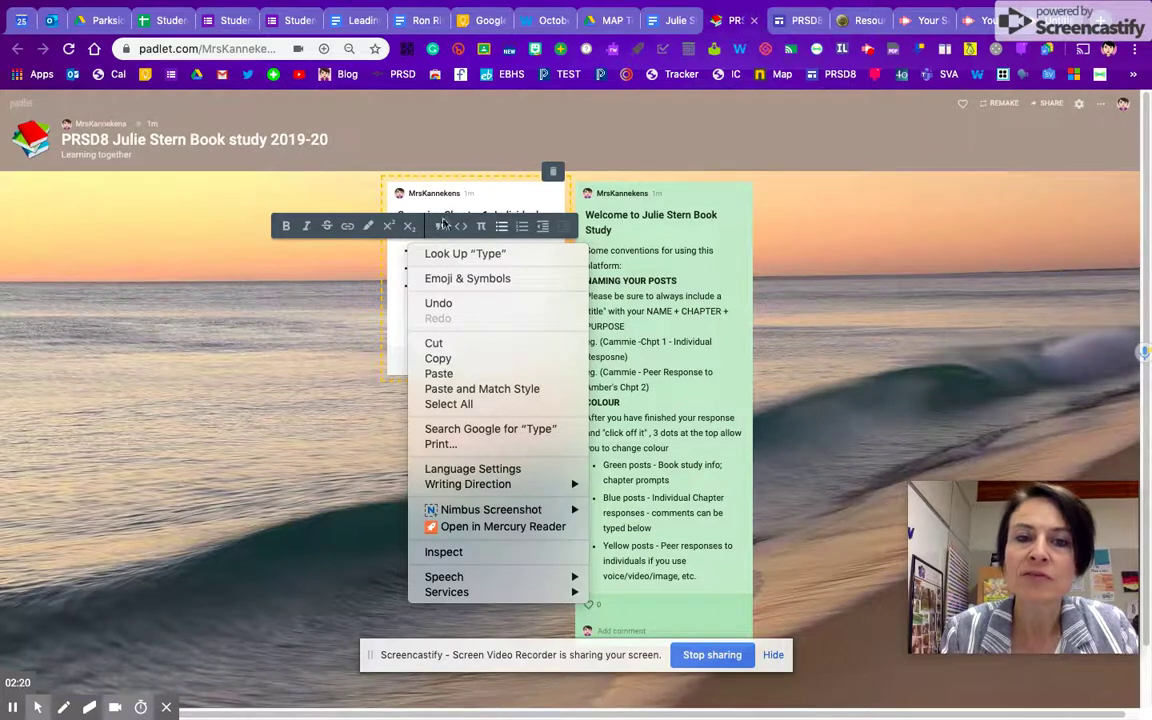
pyautogui.click(345, 321)
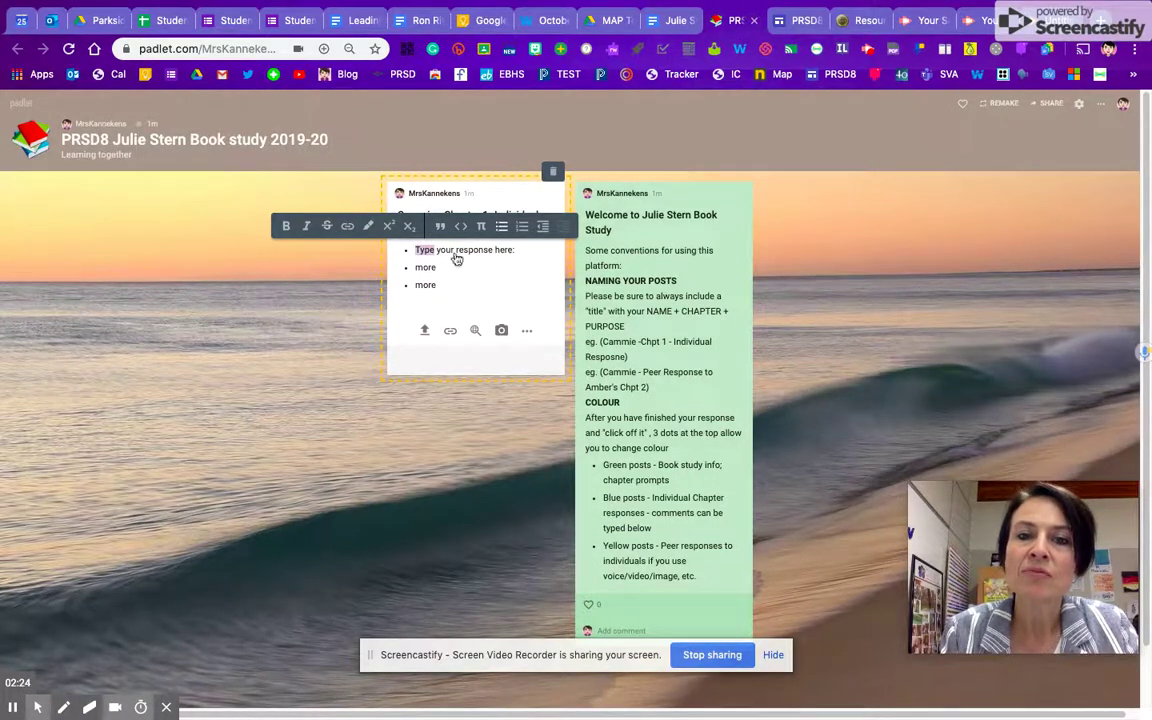
pyautogui.click(480, 287)
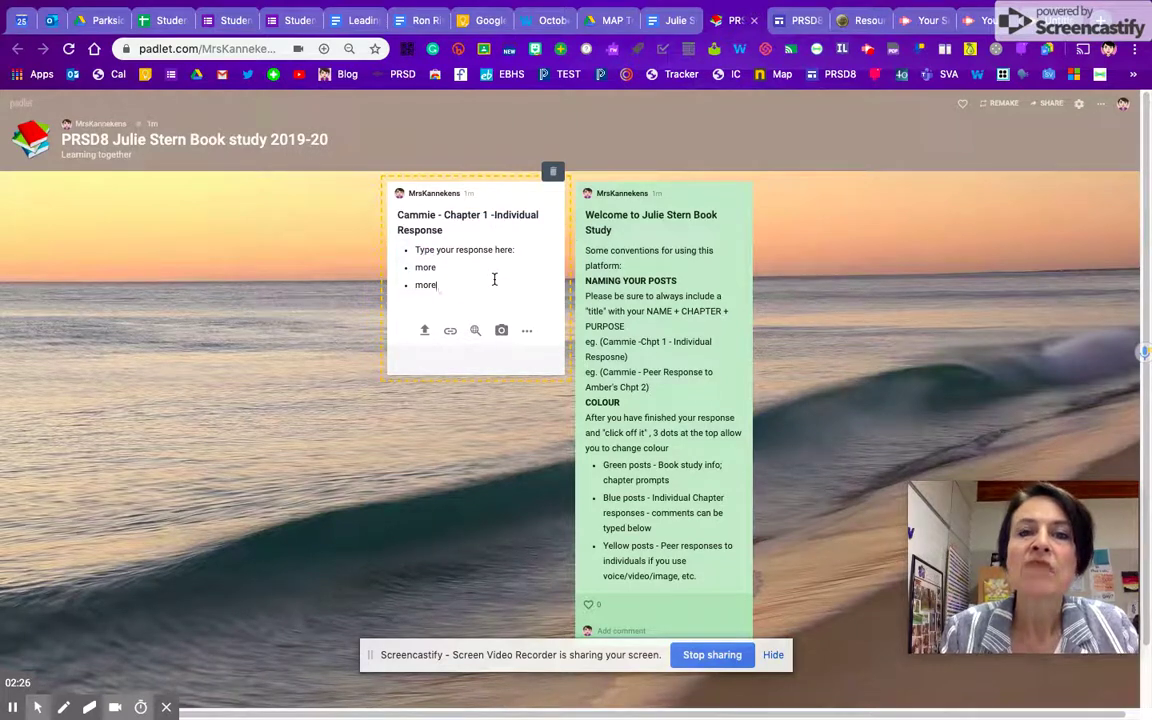
# Take a webcam photo, save it as the post's attachment and finish editing the post
pyautogui.click(504, 331)
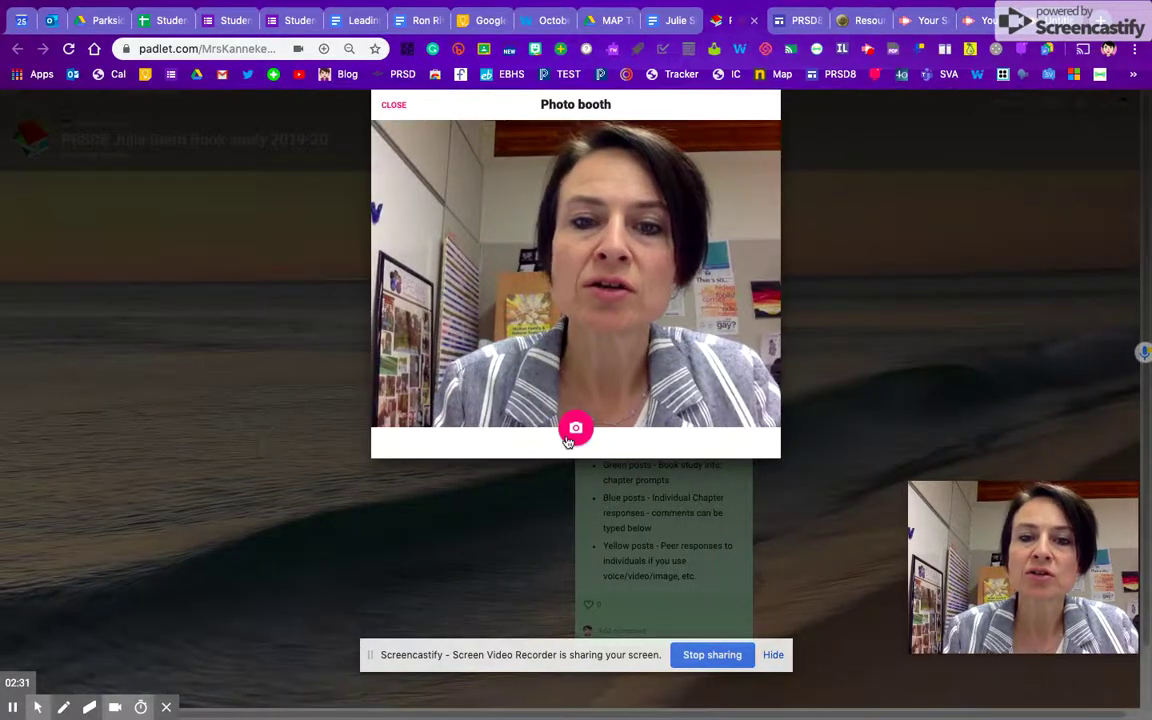
pyautogui.click(575, 428)
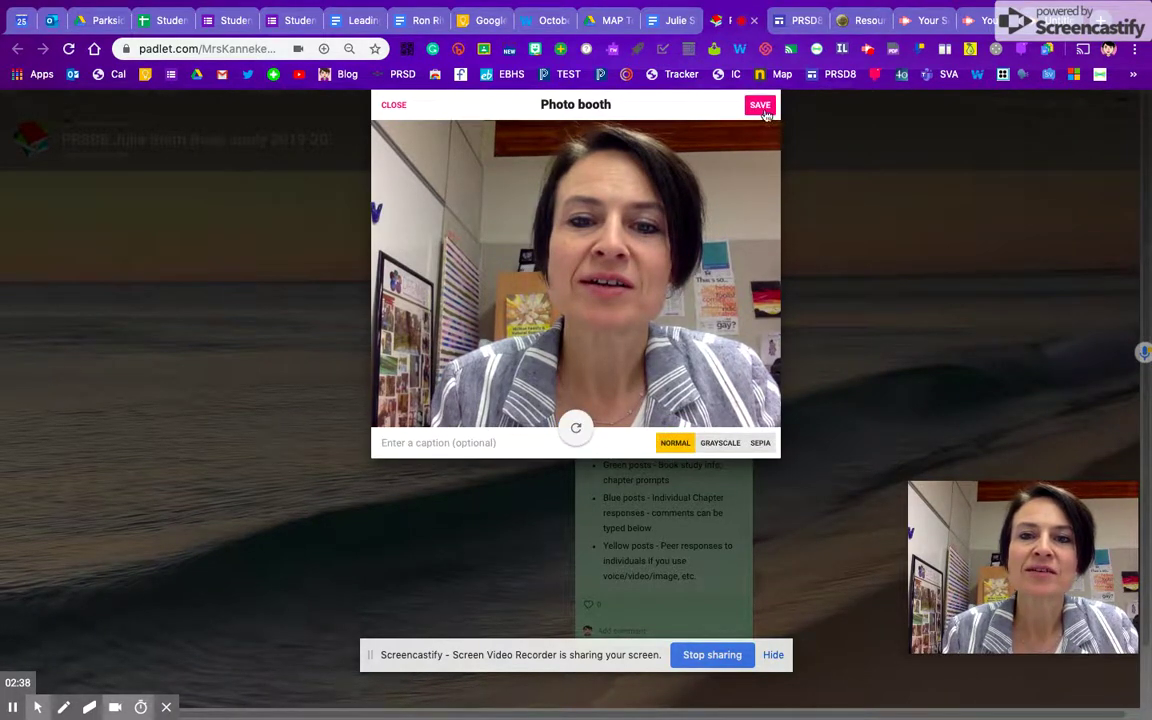
pyautogui.click(760, 104)
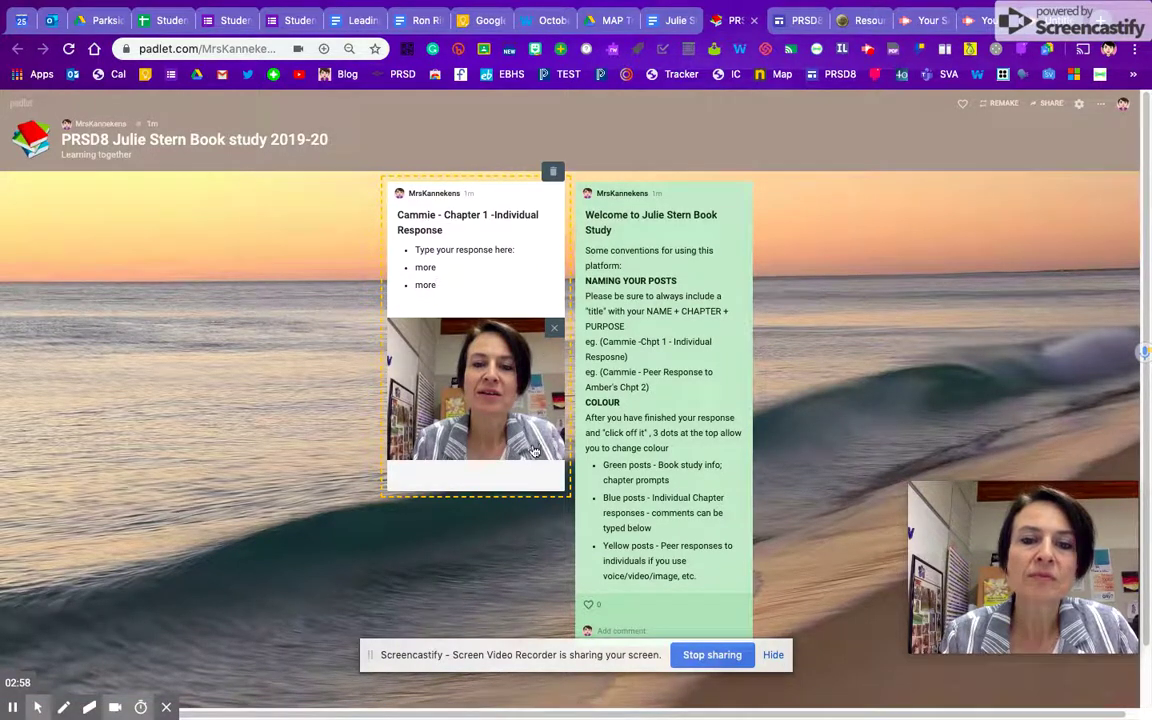
pyautogui.click(475, 530)
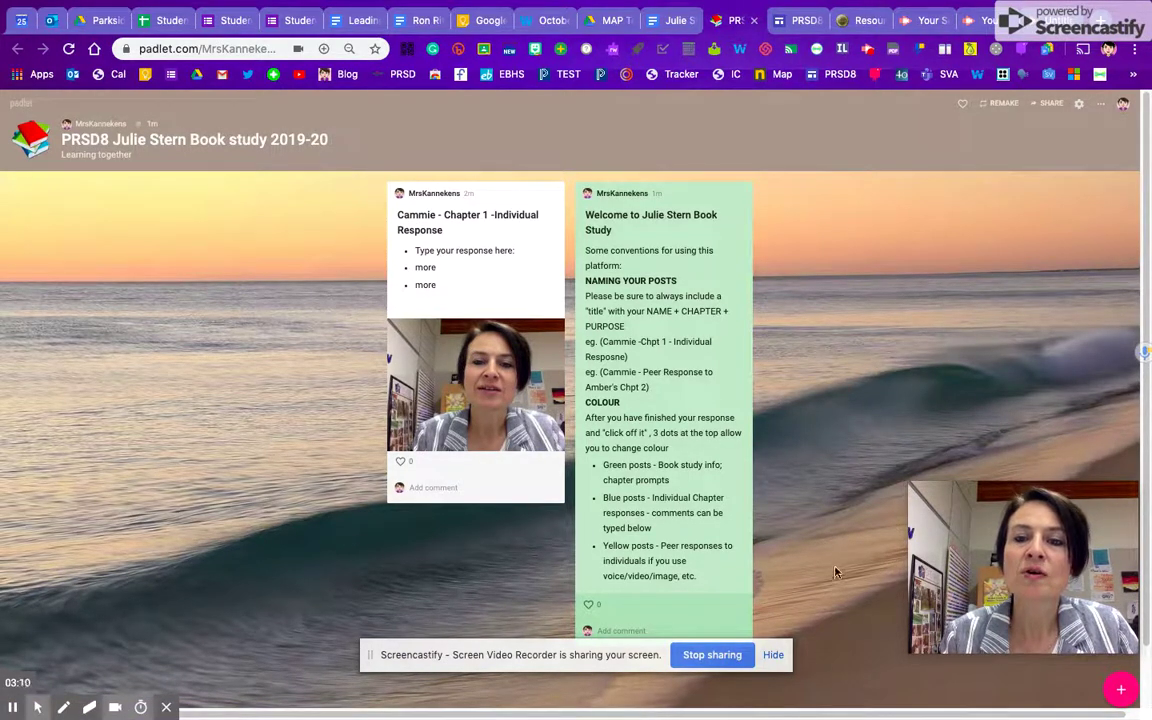
# Add a second post titled with the author's first name and "more Chpt 1", with "more" as its body text
pyautogui.click(1120, 689)
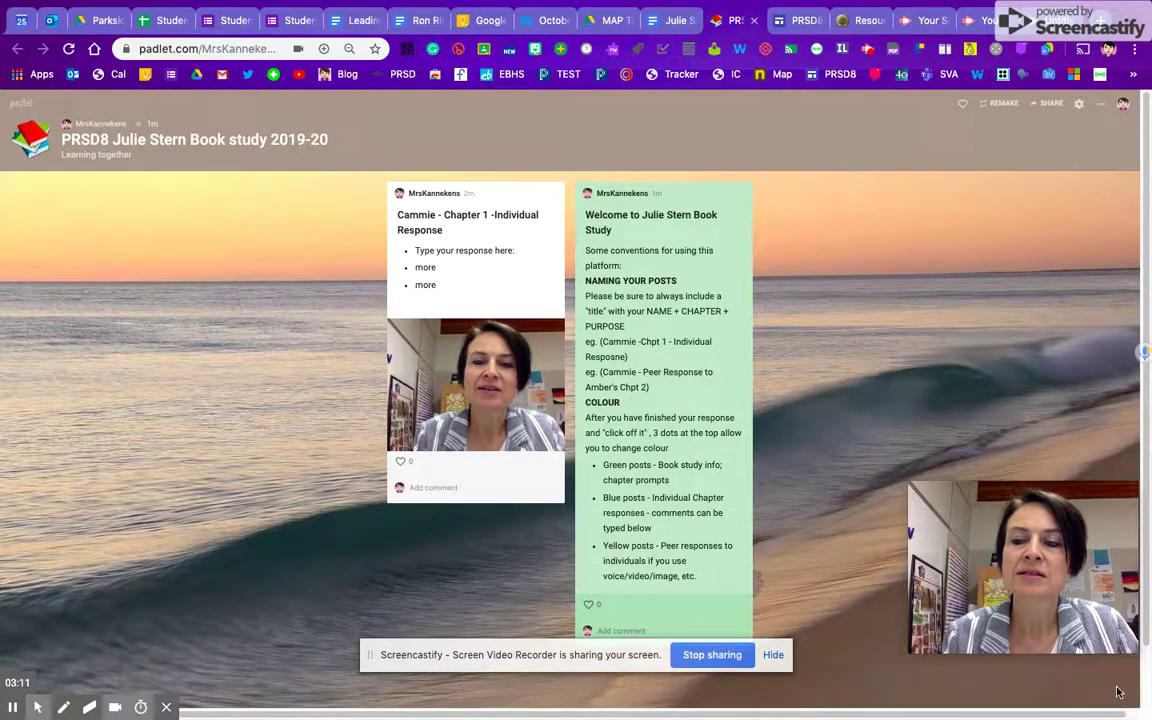
pyautogui.click(342, 216)
pyautogui.write('Ca')
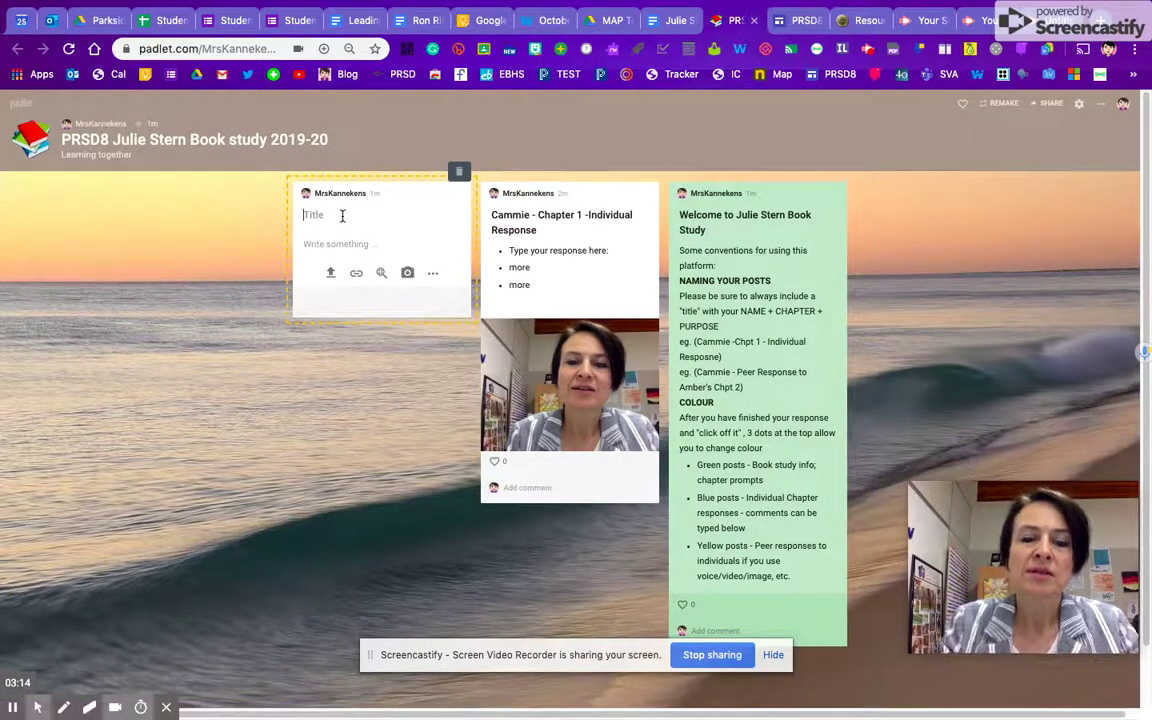
pyautogui.write('mmie more C')
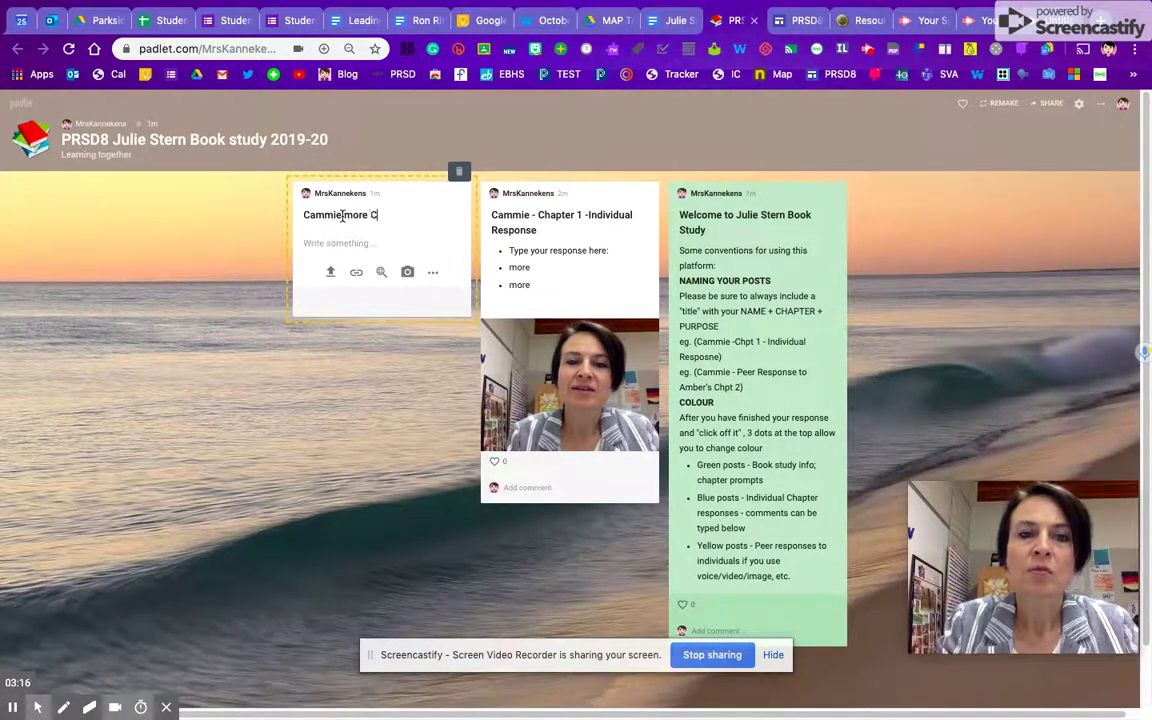
pyautogui.write('hpt 1')
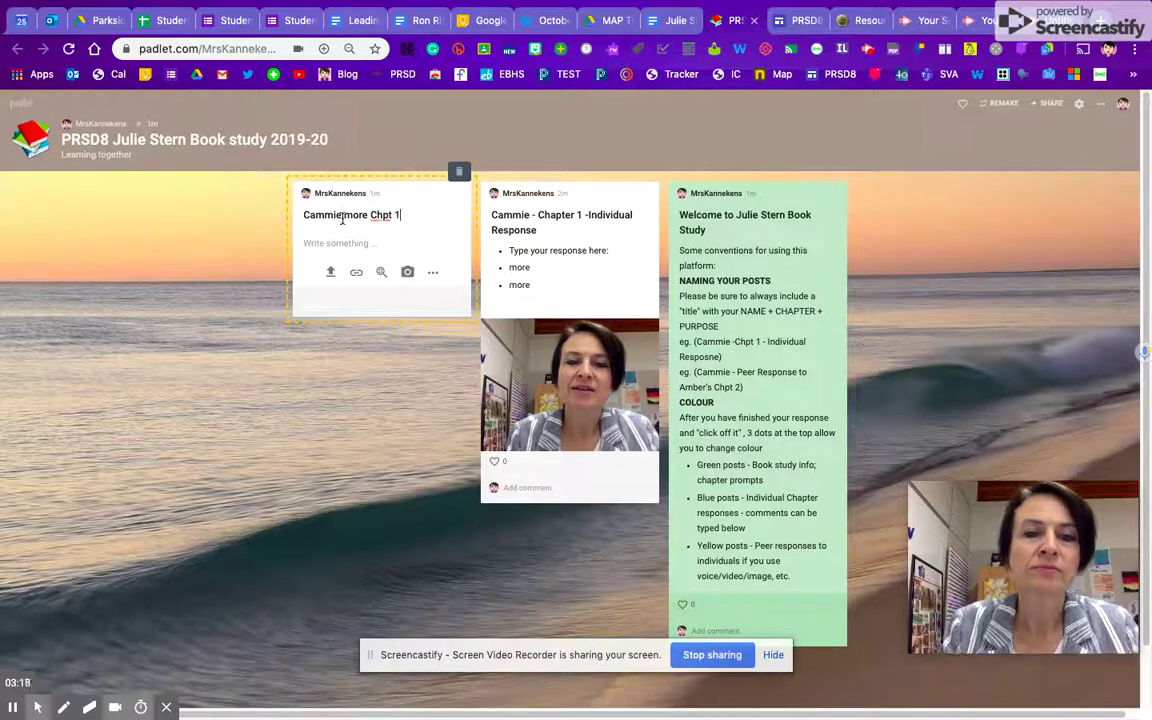
pyautogui.click(338, 250)
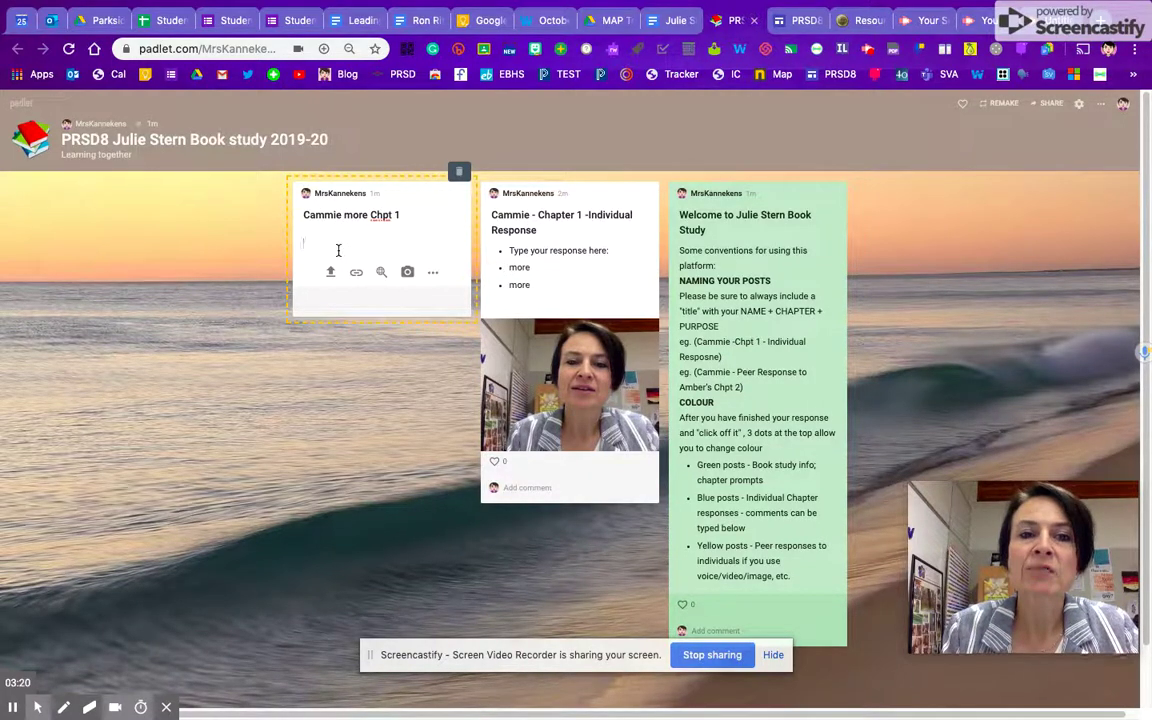
pyautogui.write('more')
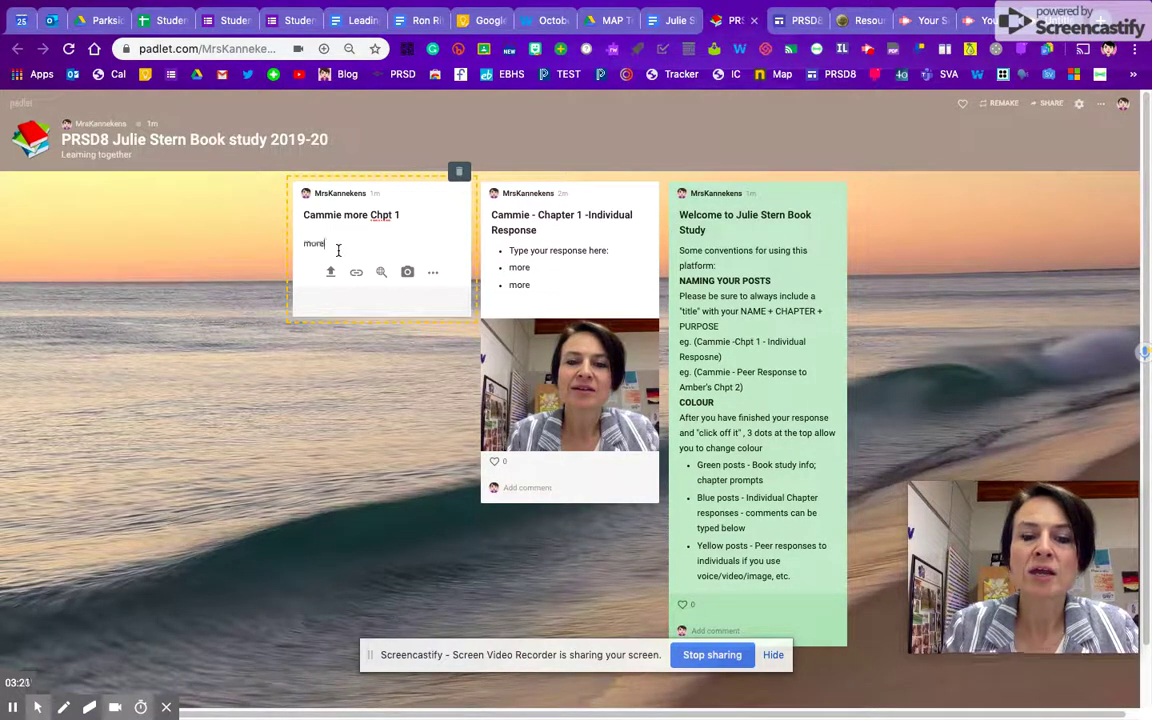
# Record a voice clip of about 19 seconds, pausing and resuming once, and save it as the "more Chpt 1" post's attachment
pyautogui.click(433, 273)
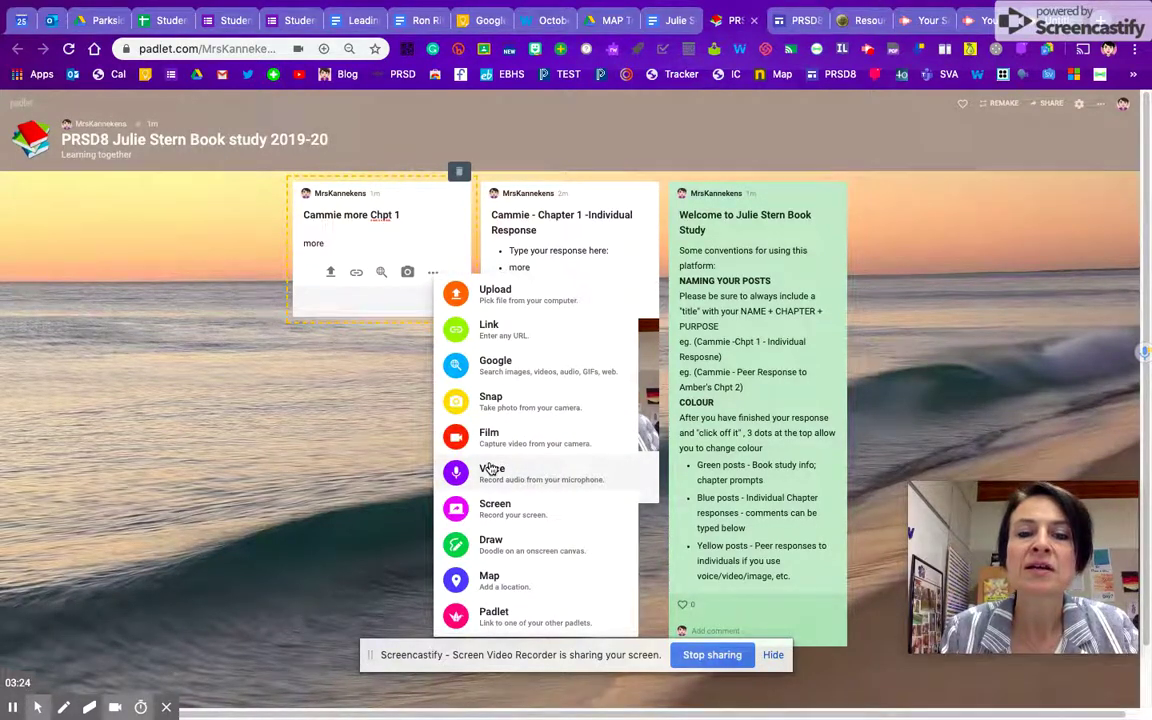
pyautogui.click(489, 468)
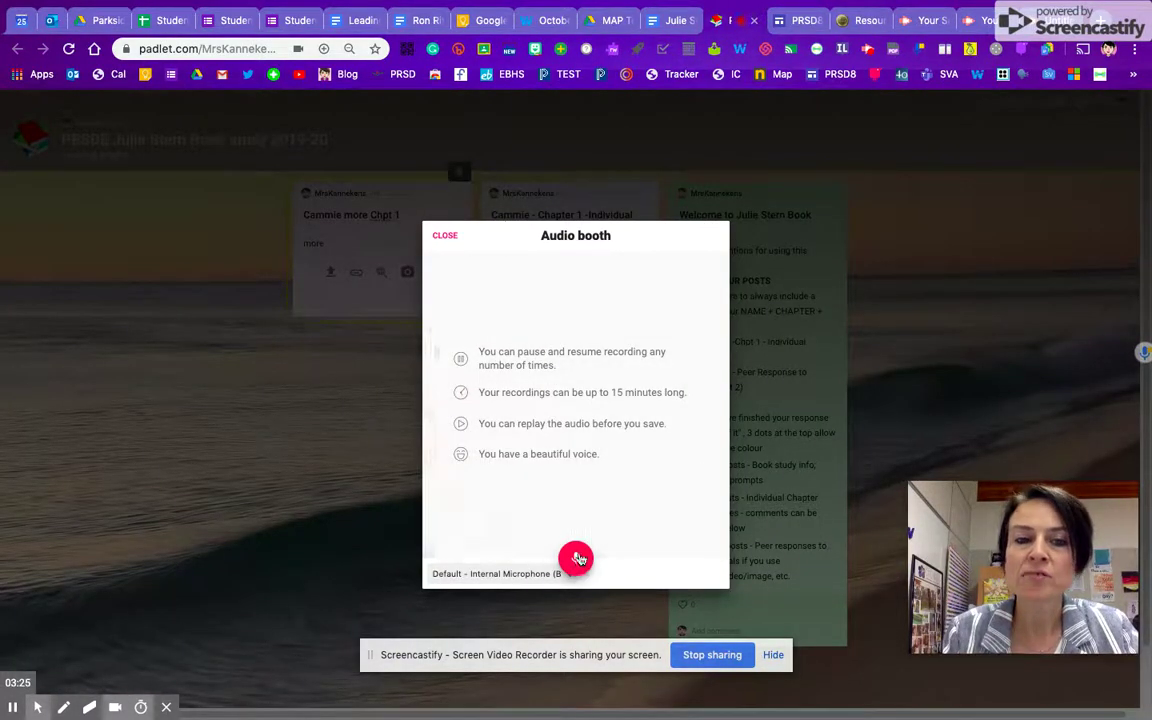
pyautogui.click(577, 559)
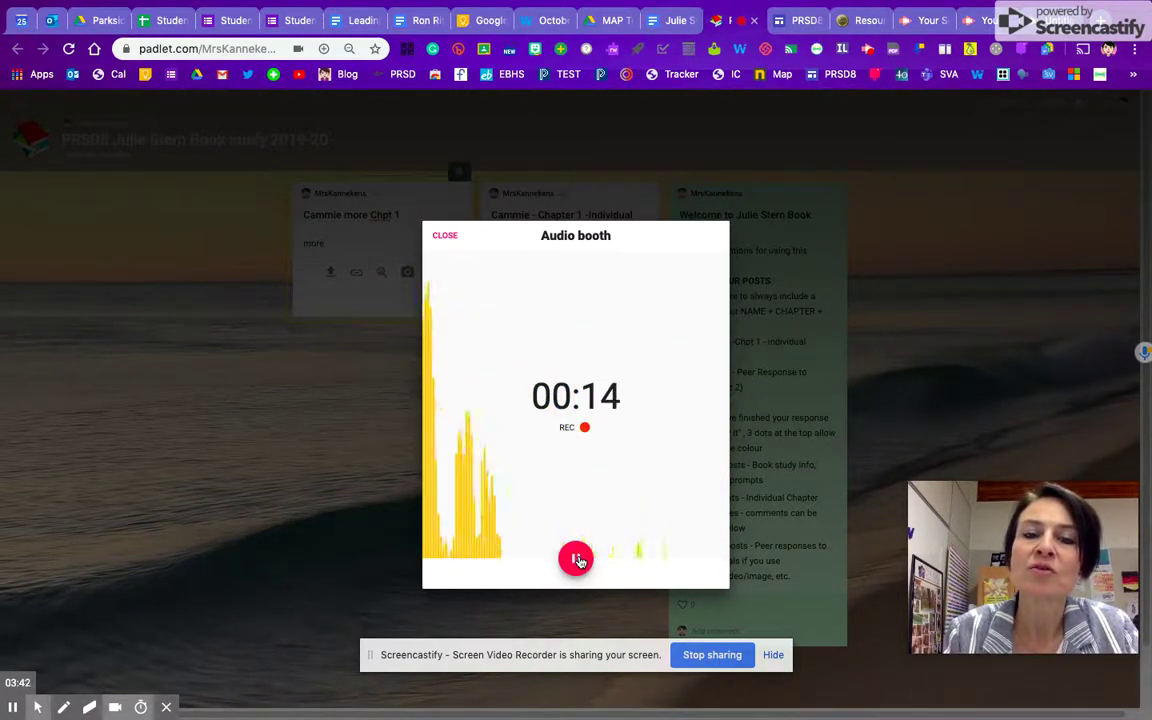
pyautogui.click(576, 558)
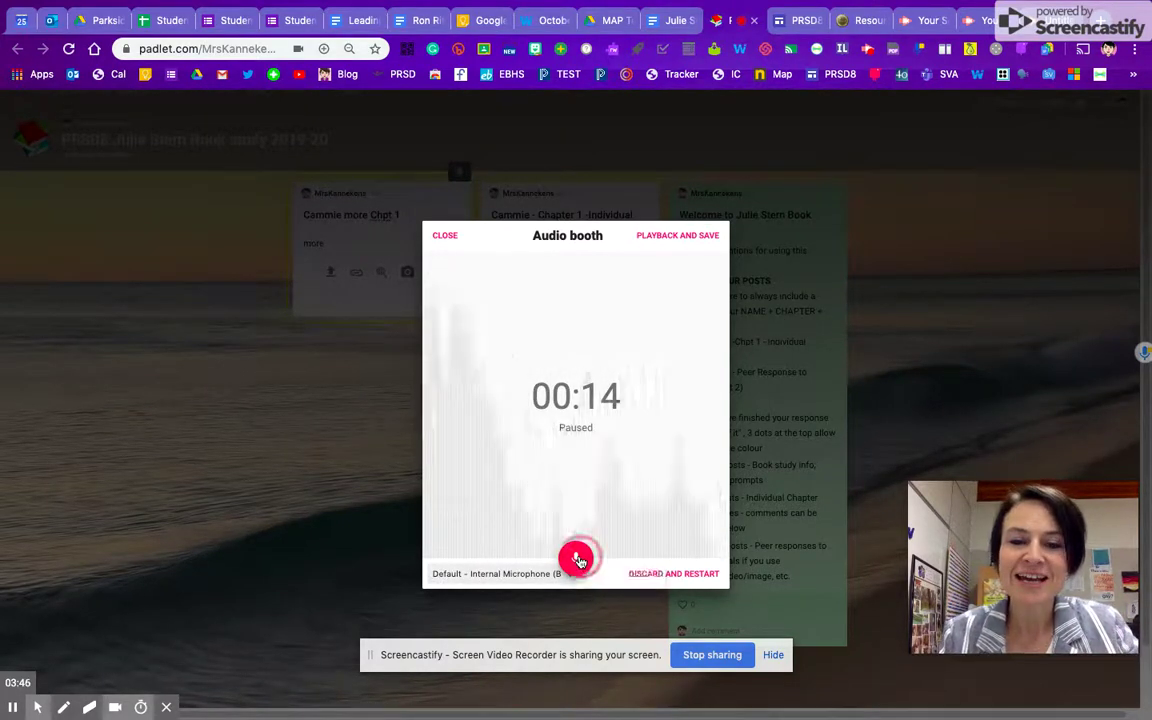
pyautogui.click(576, 558)
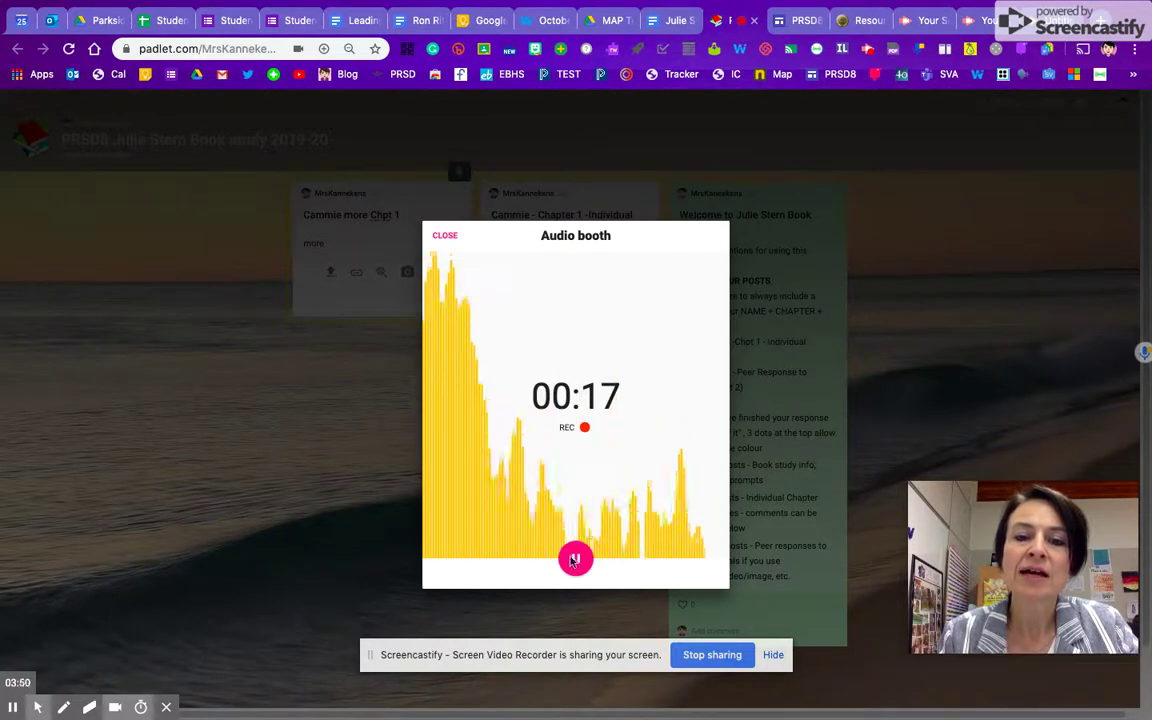
pyautogui.click(574, 560)
pyautogui.click(667, 234)
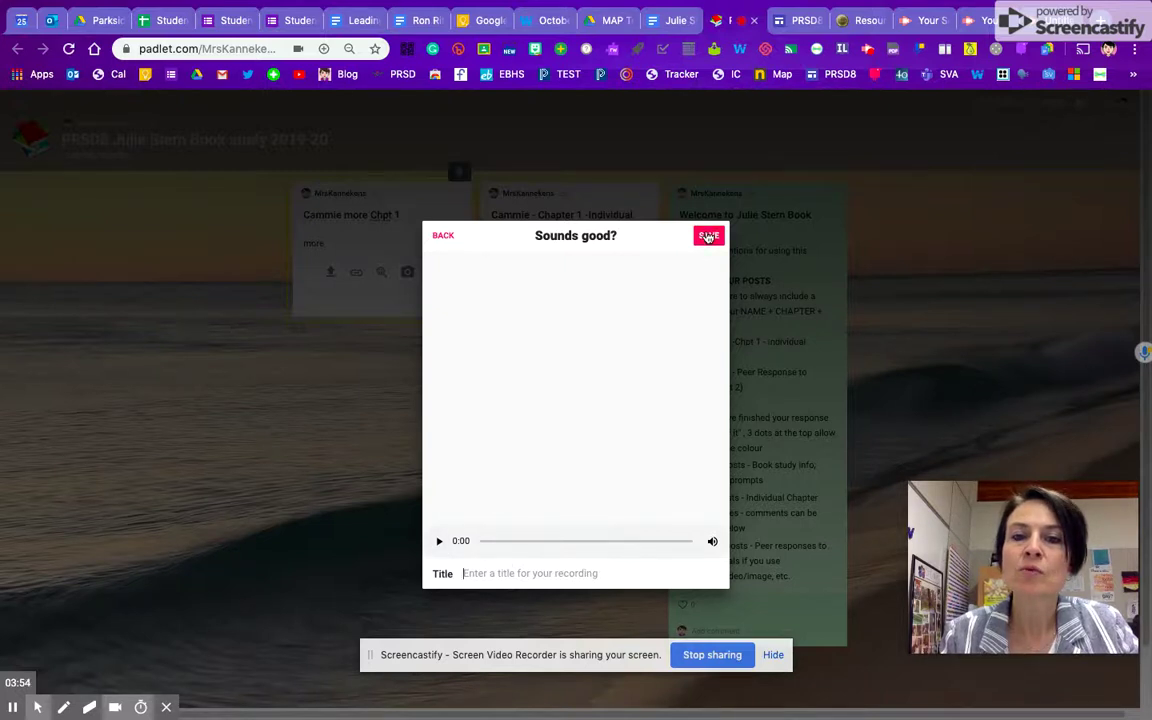
pyautogui.click(708, 236)
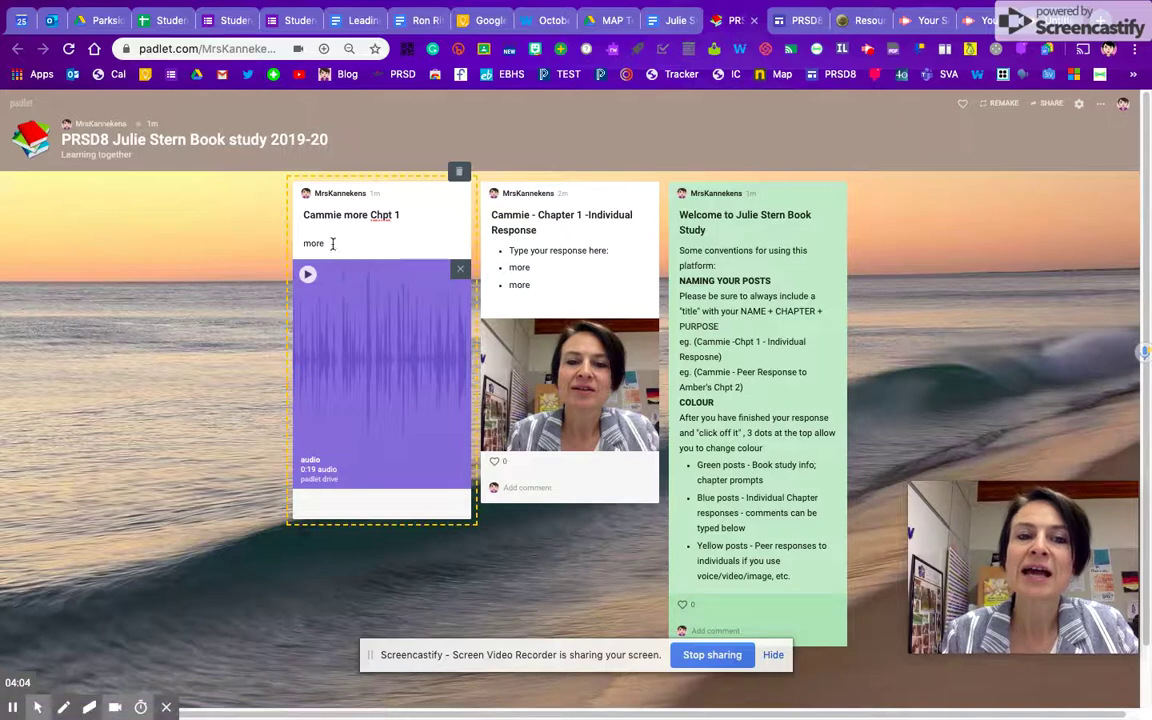
# Extend the body text of the voice recording post with "add text or questions...." and finish editing the post
pyautogui.write('add')
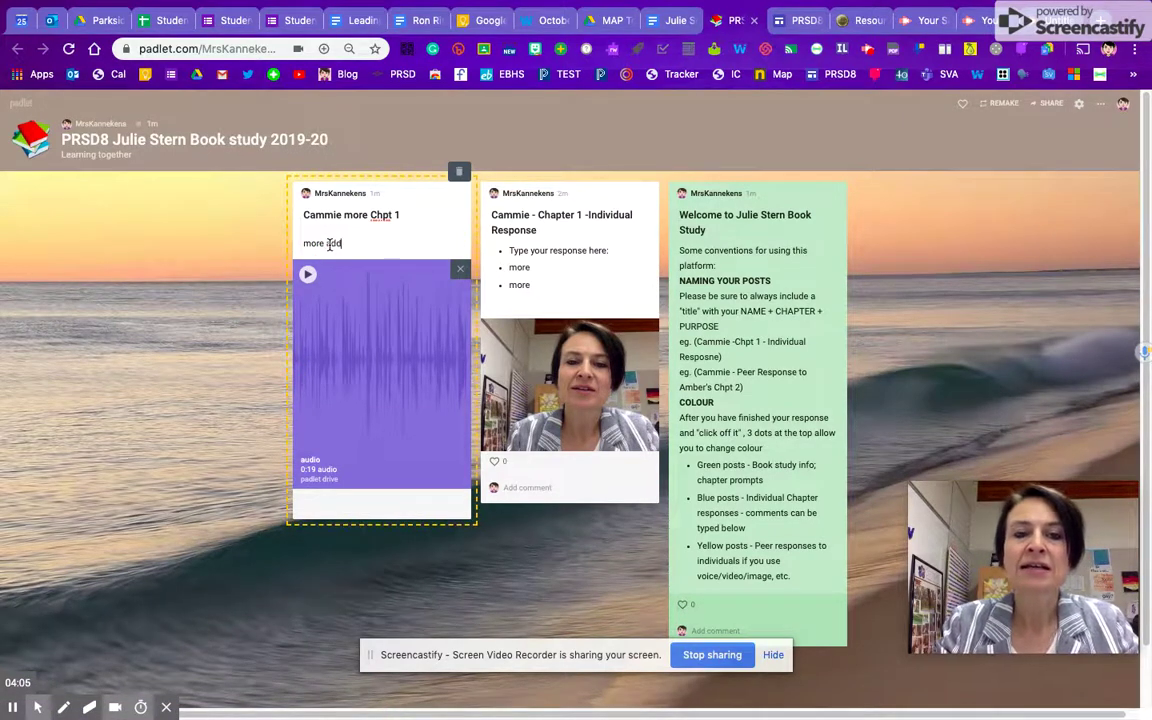
pyautogui.write(' text or questions')
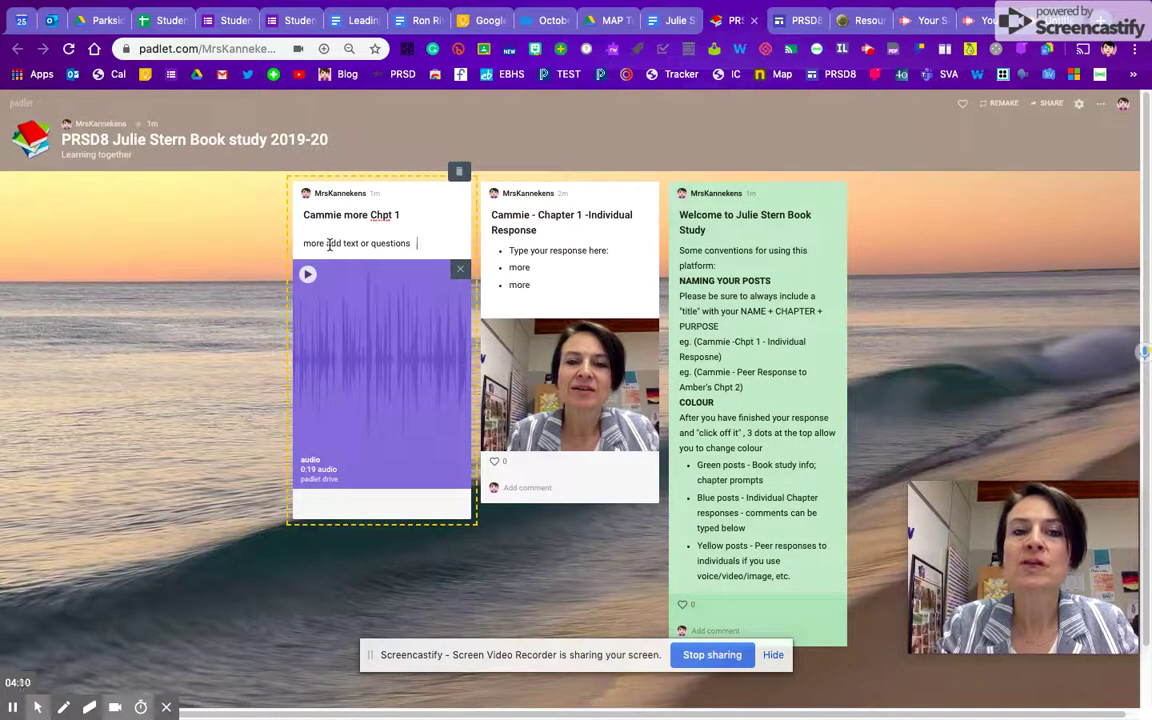
pyautogui.write('...')
pyautogui.click(183, 433)
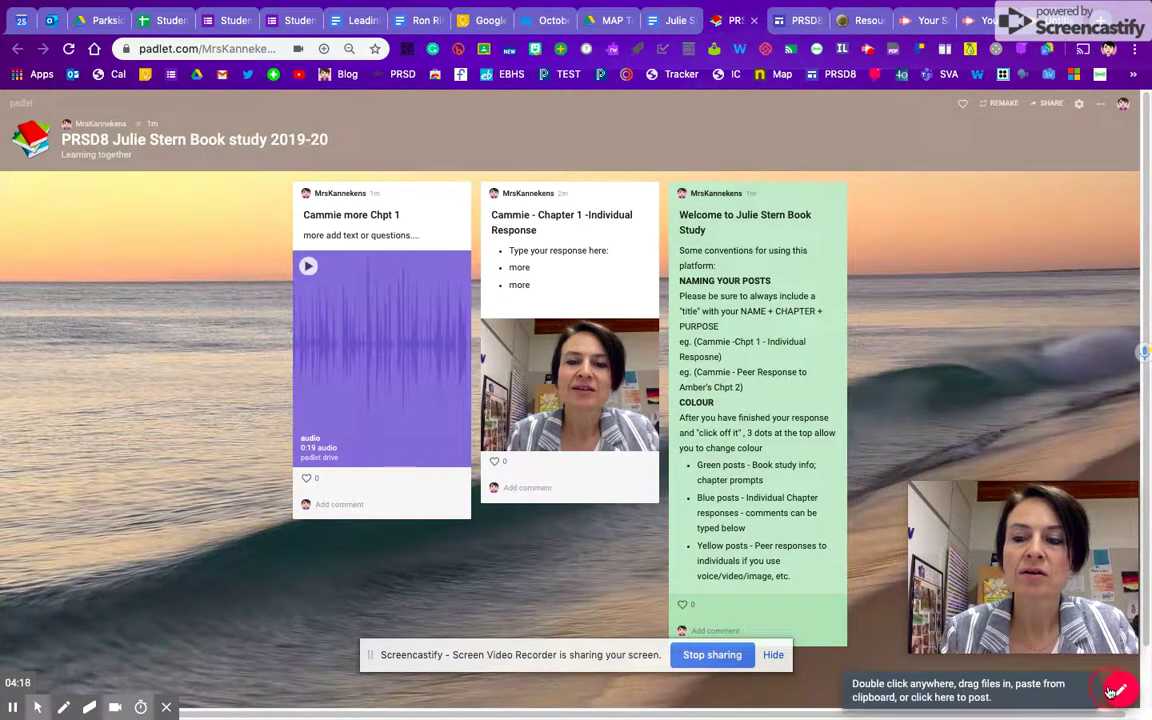
# Add an untitled post with a freehand green outline drawn on a white canvas as its attachment, and finish editing
pyautogui.click(1121, 689)
pyautogui.click(211, 434)
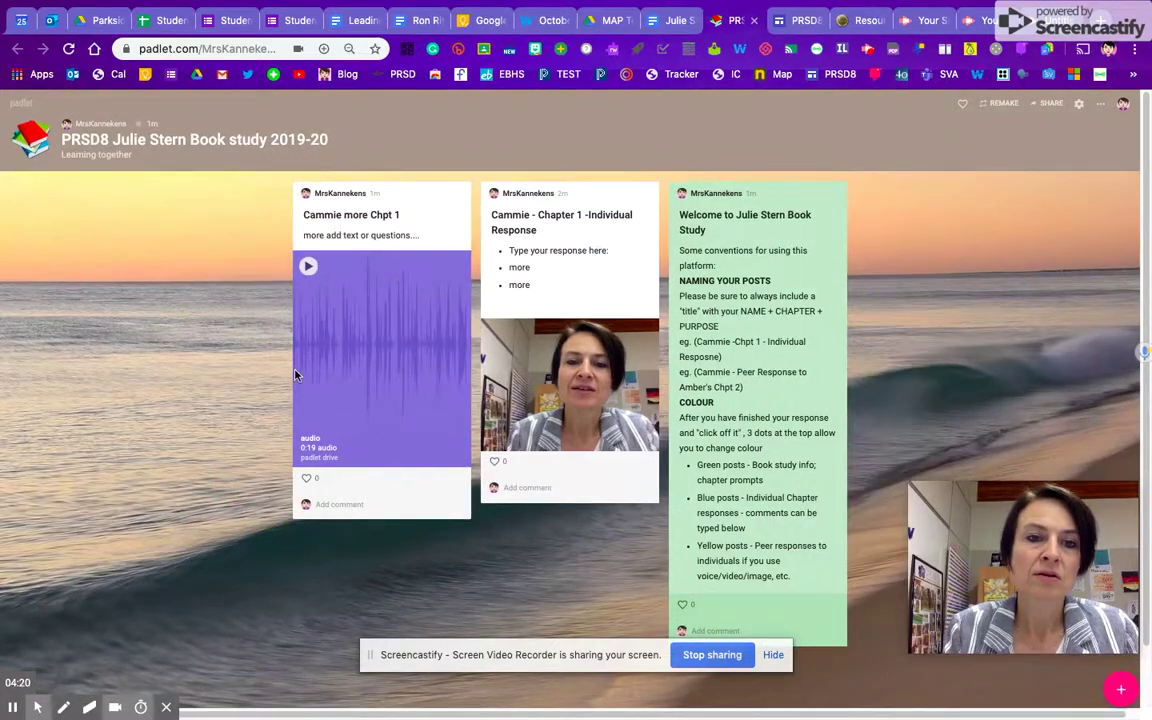
pyautogui.click(1124, 691)
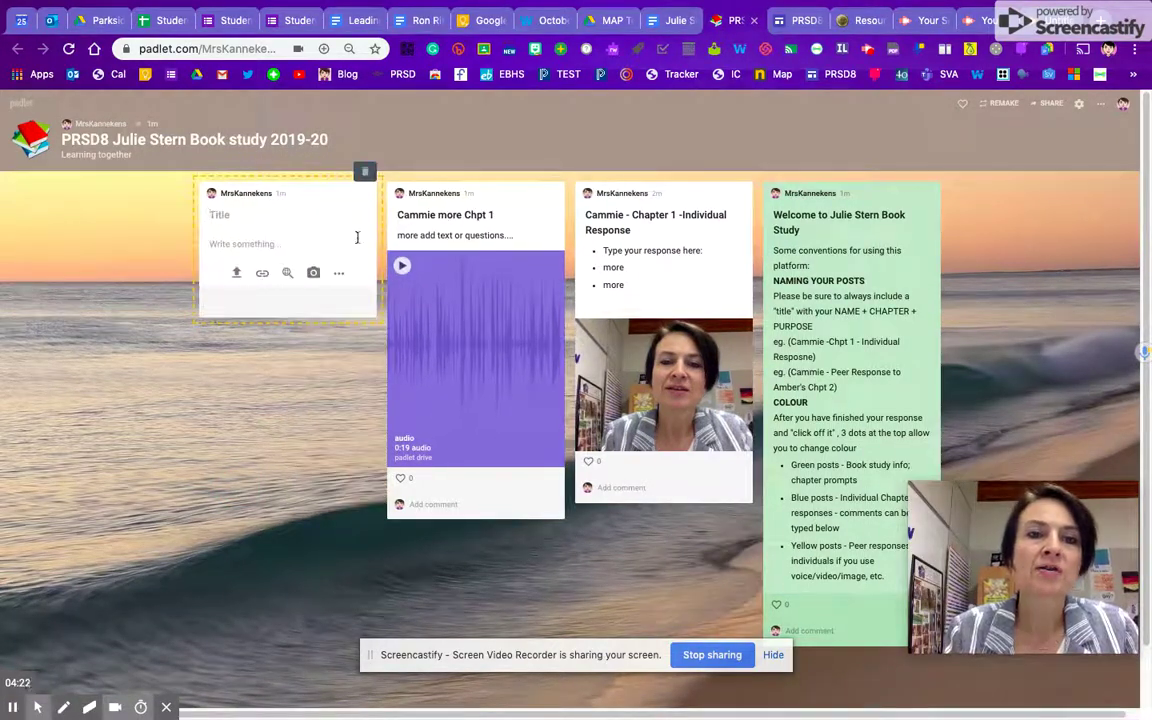
pyautogui.click(340, 273)
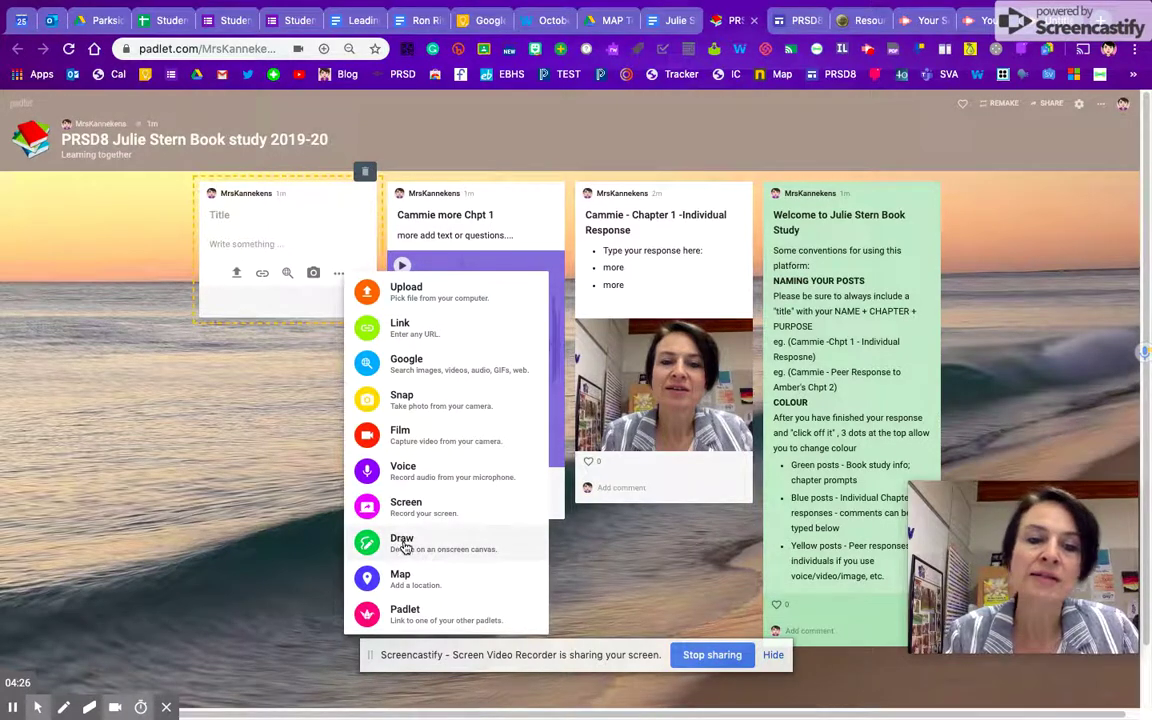
pyautogui.click(402, 543)
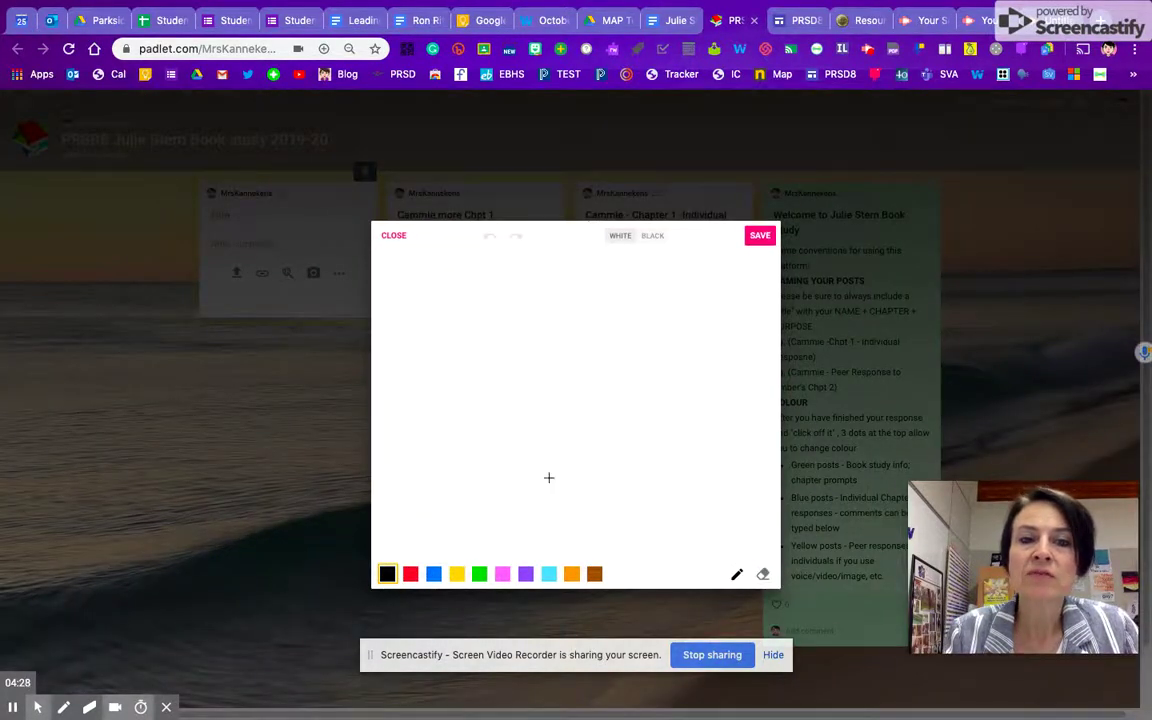
pyautogui.click(479, 573)
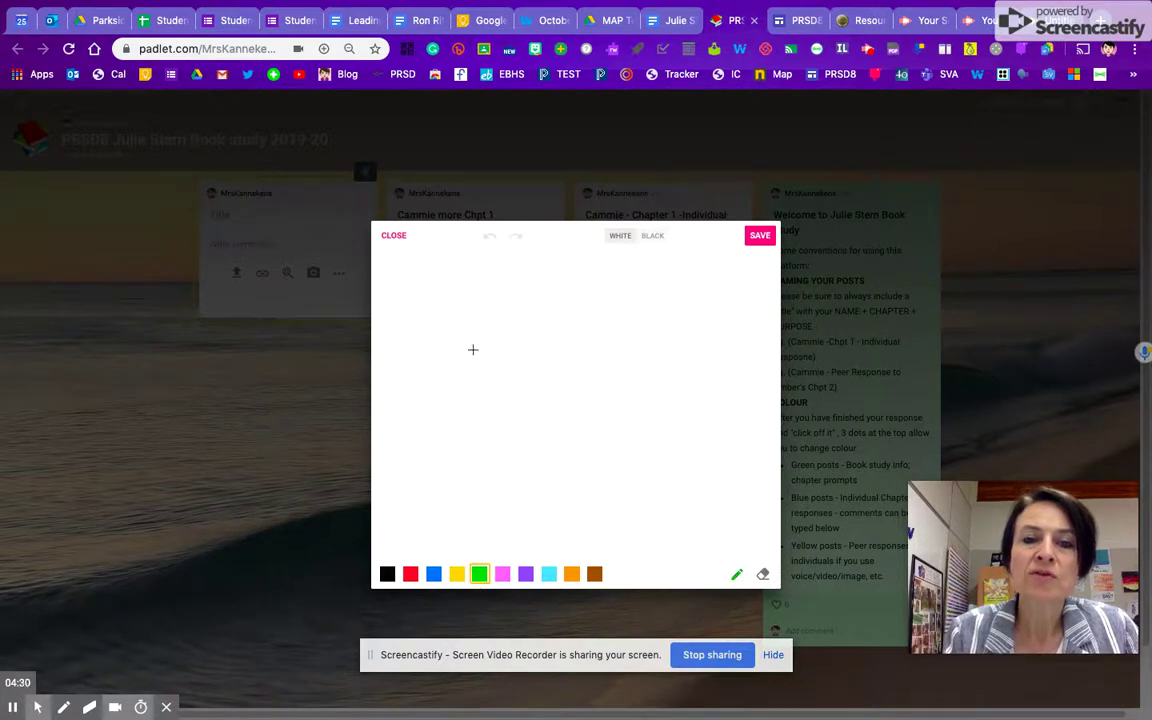
pyautogui.moveTo(498, 316)
pyautogui.mouseDown()
pyautogui.moveTo(466, 346)
pyautogui.moveTo(507, 352)
pyautogui.moveTo(440, 455)
pyautogui.moveTo(651, 427)
pyautogui.moveTo(563, 386)
pyautogui.moveTo(538, 320)
pyautogui.moveTo(493, 317)
pyautogui.mouseUp()
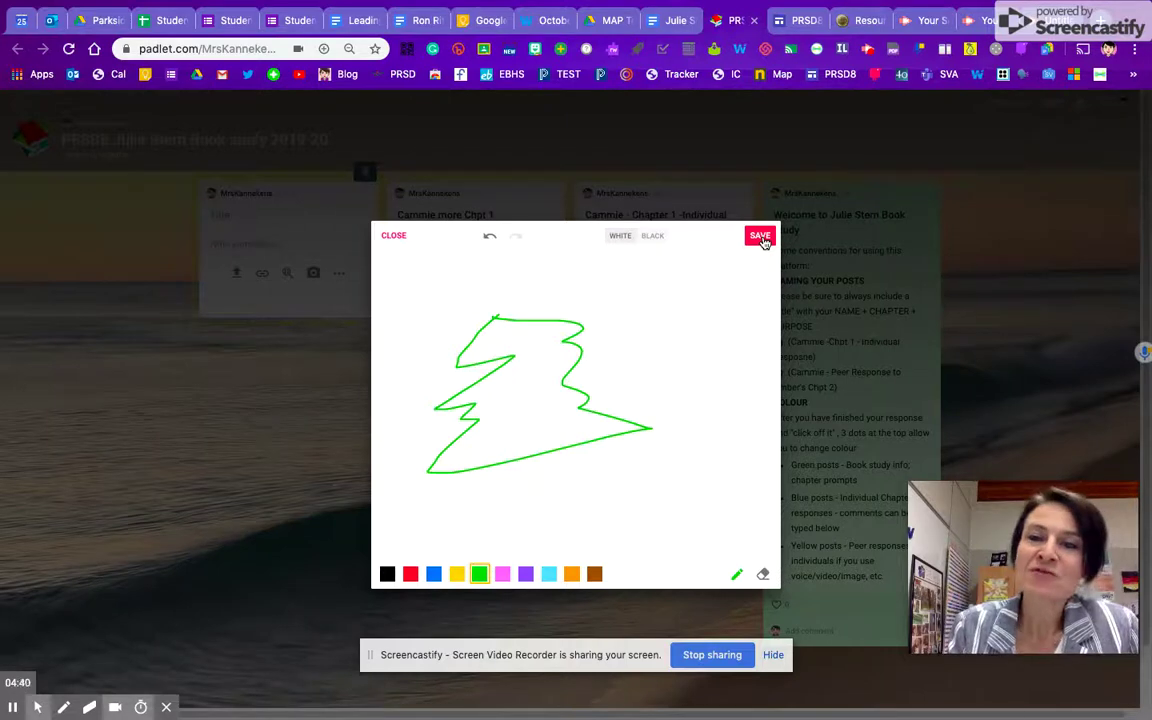
pyautogui.click(761, 238)
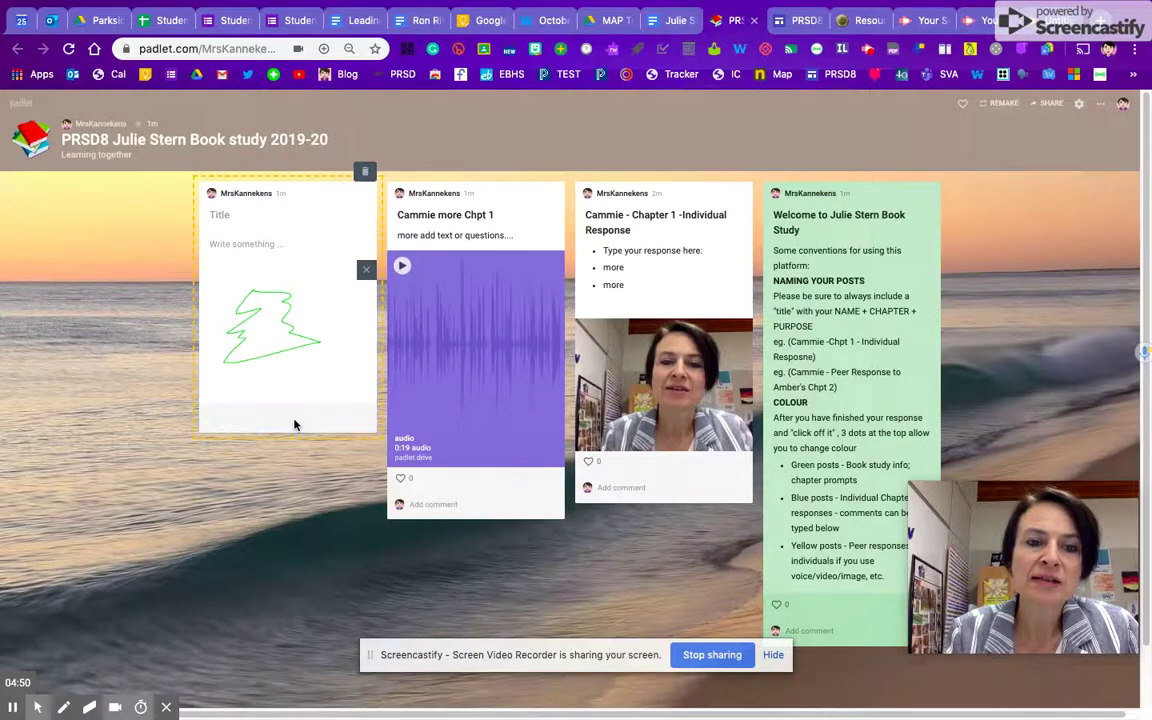
pyautogui.click(111, 366)
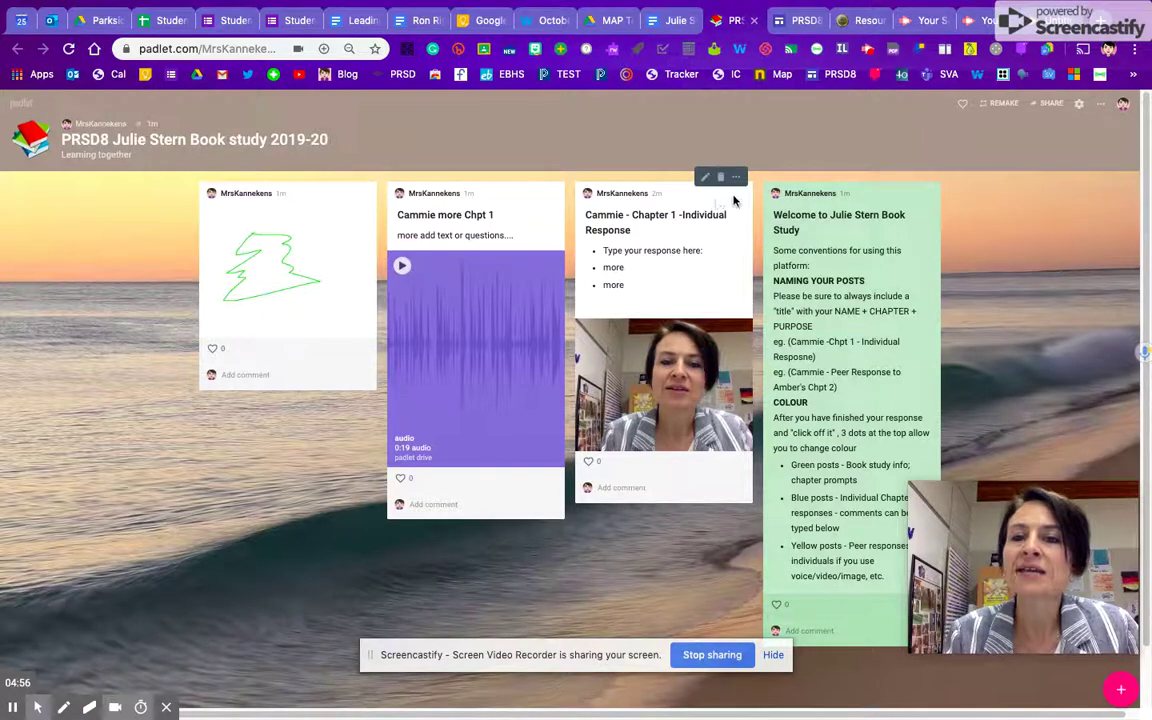
# Set the colour of the Chapter 1 individual response post and the voice recording post to blue
pyautogui.click(738, 179)
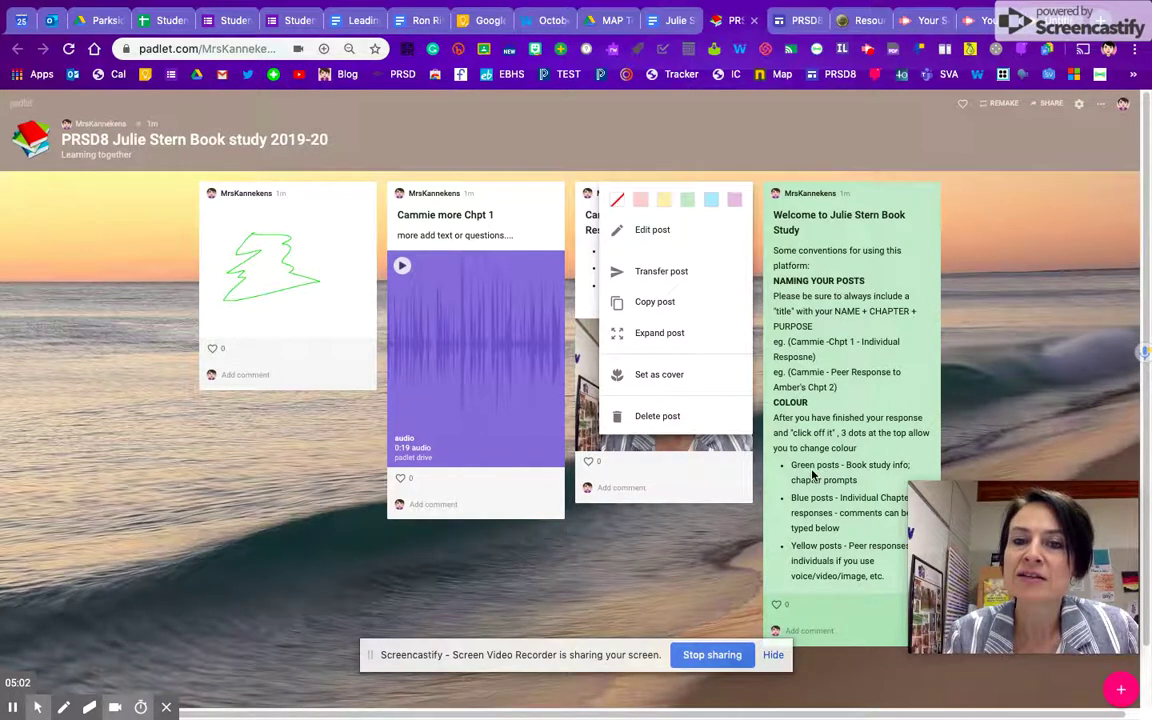
pyautogui.click(712, 203)
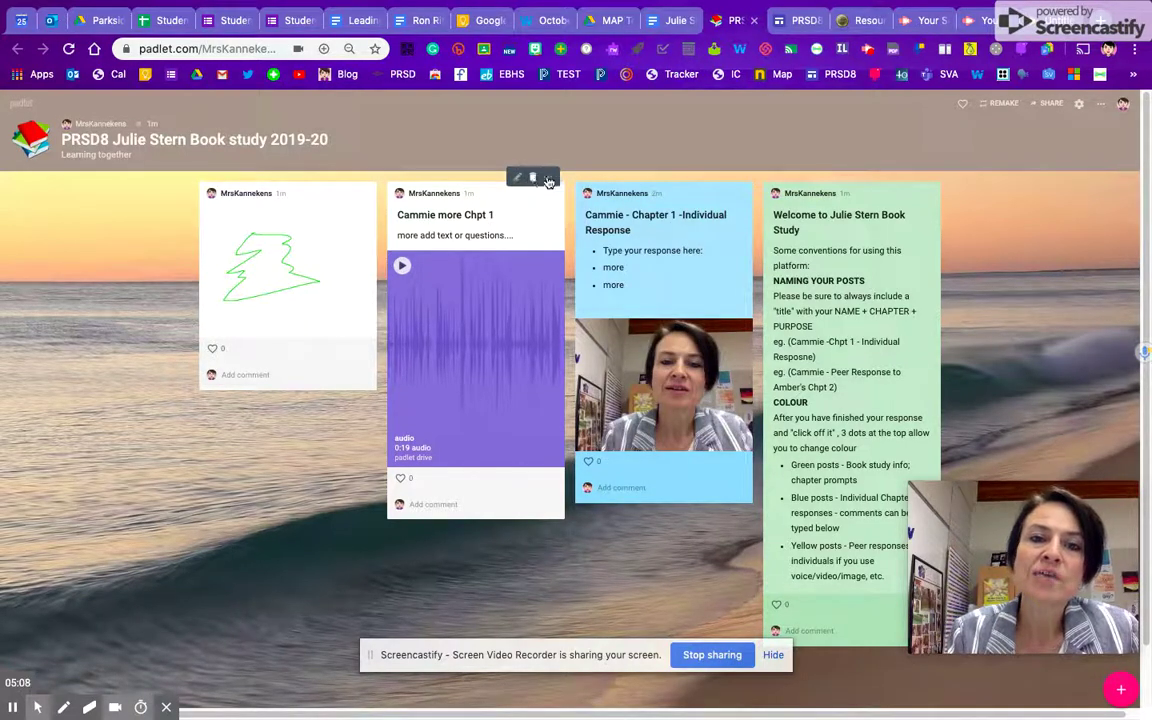
pyautogui.click(547, 177)
pyautogui.click(523, 204)
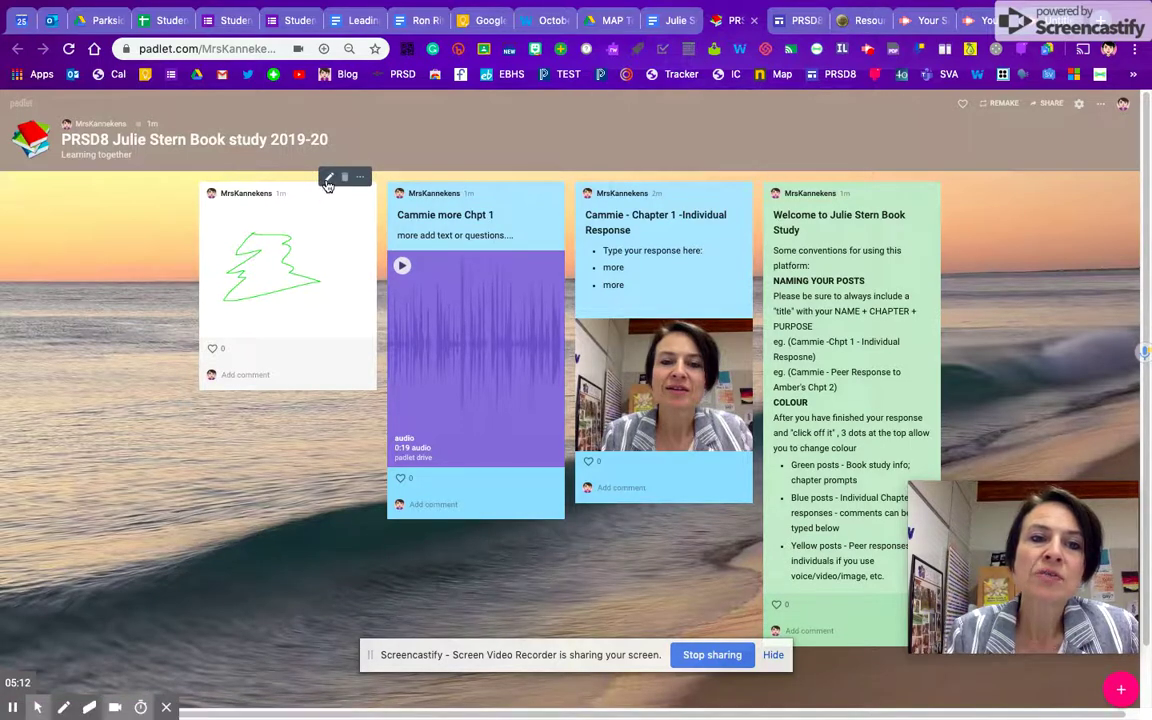
# Title the drawing post with the author's first name, "peer response to", the colleague's first name and "chpt 2", and colour the post yellow
pyautogui.click(329, 177)
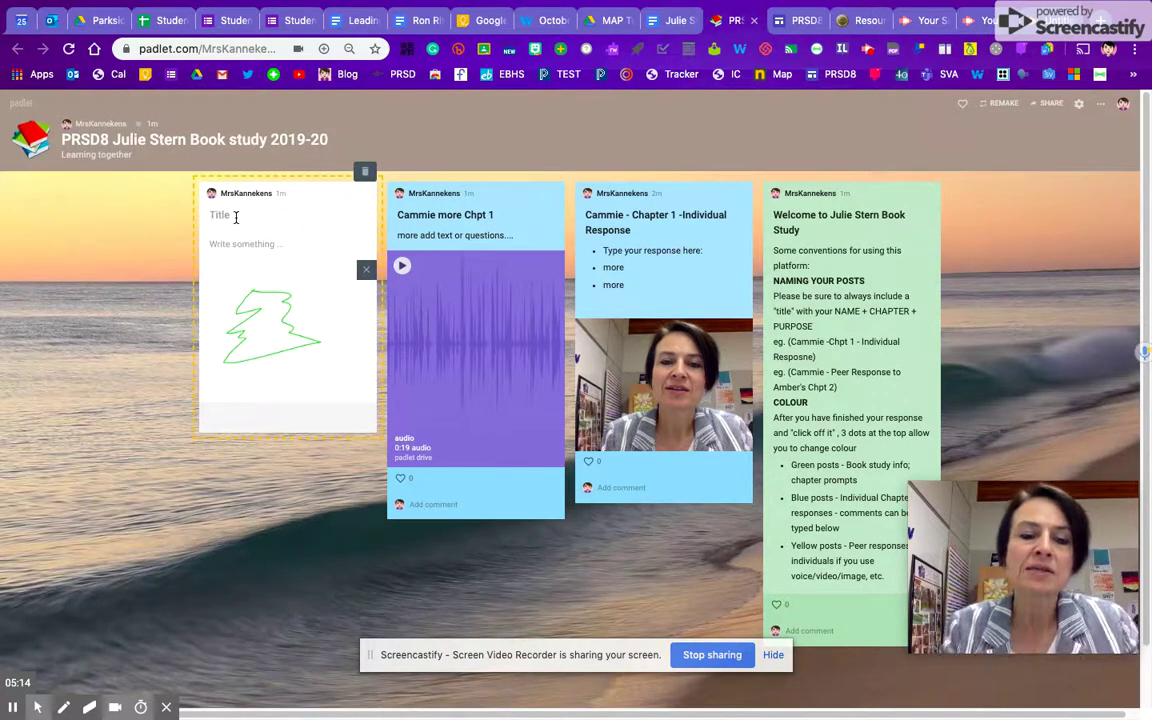
pyautogui.write('Cammie ')
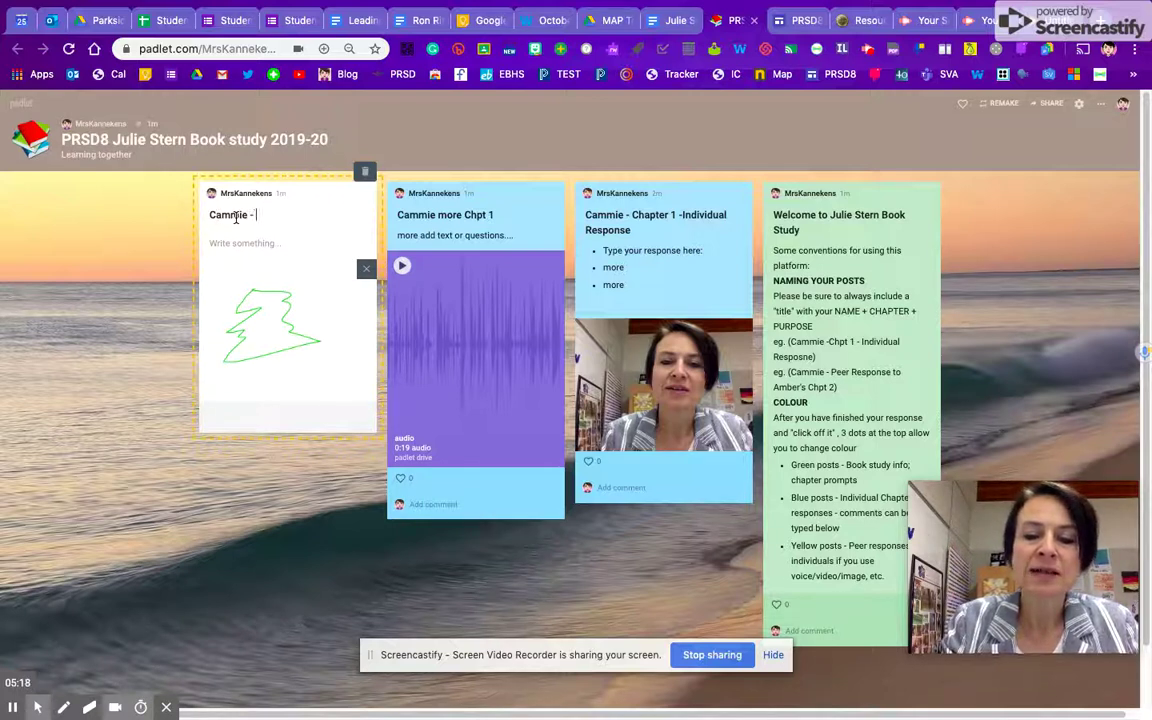
pyautogui.write('- peer response ')
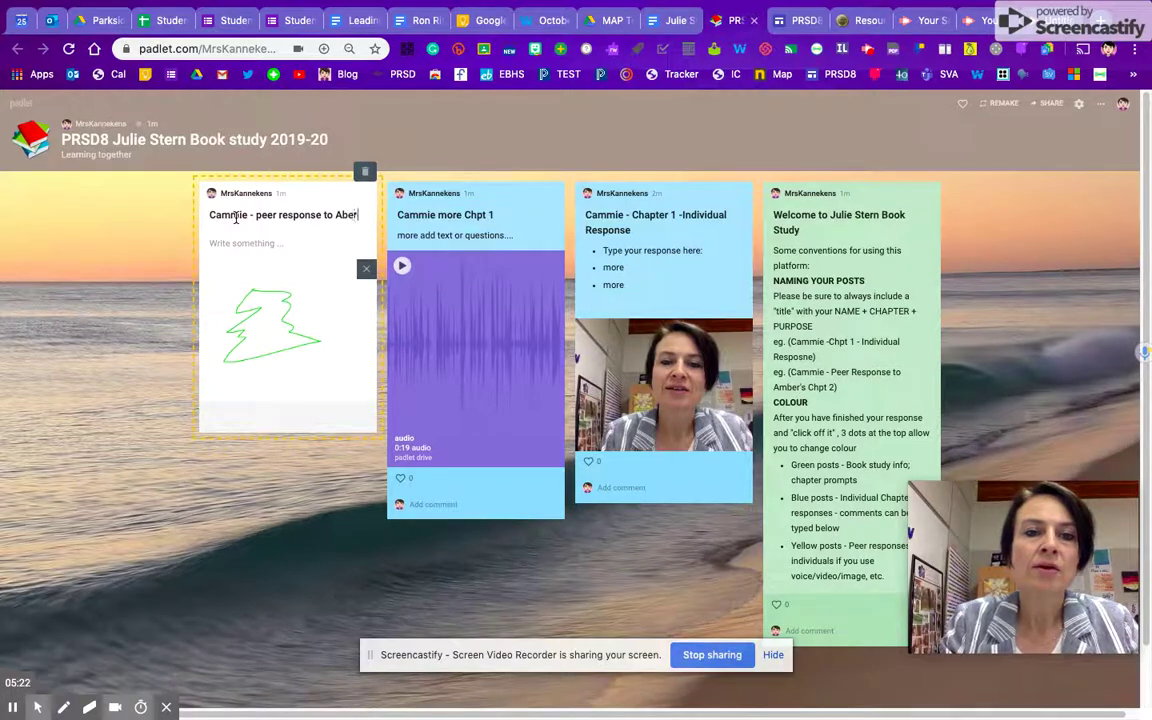
pyautogui.write('to Amber chpt 2')
pyautogui.click(252, 302)
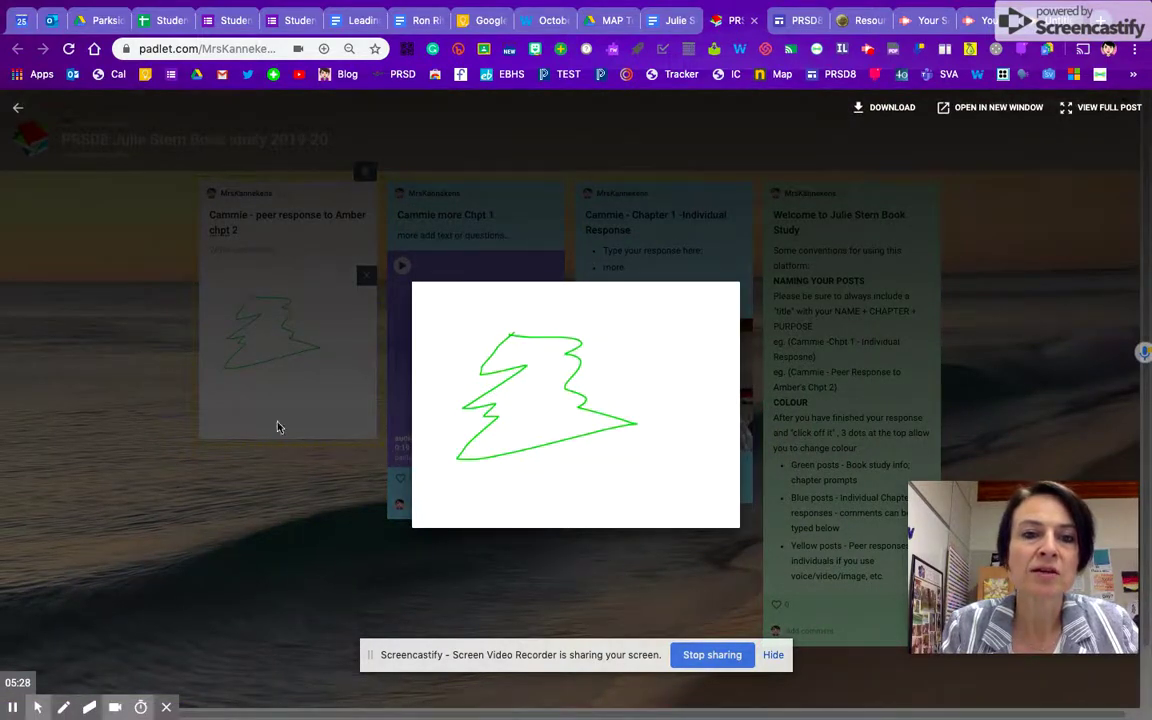
pyautogui.click(327, 530)
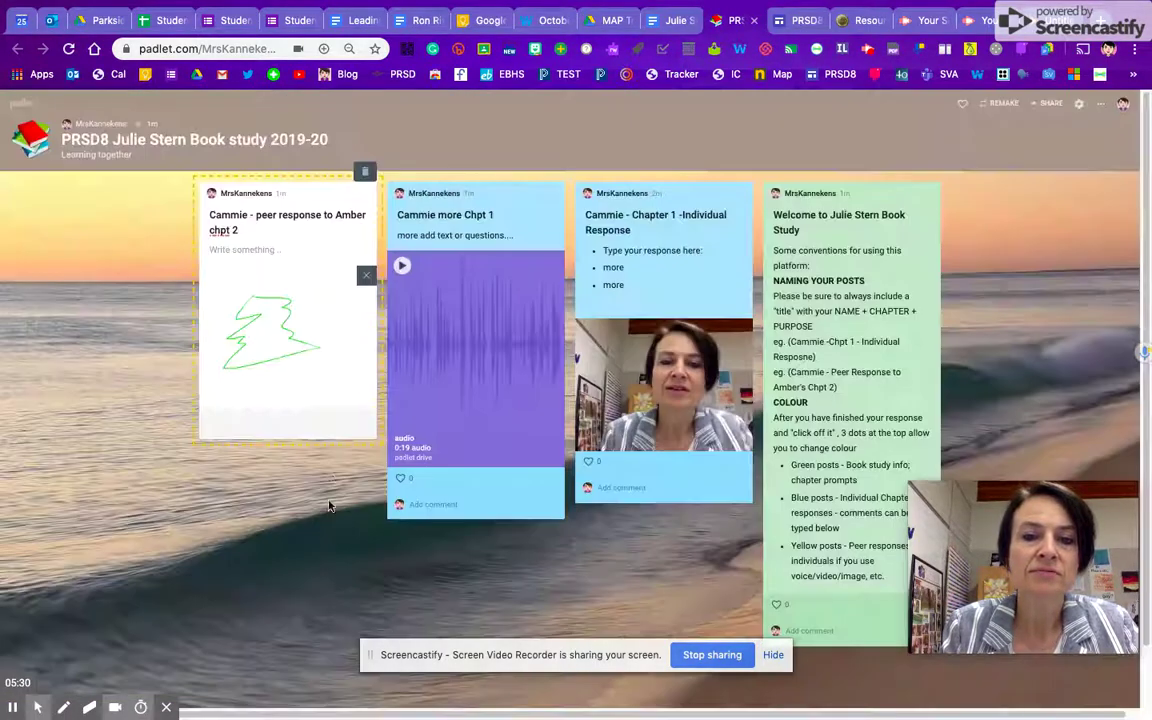
pyautogui.click(135, 303)
pyautogui.click(353, 184)
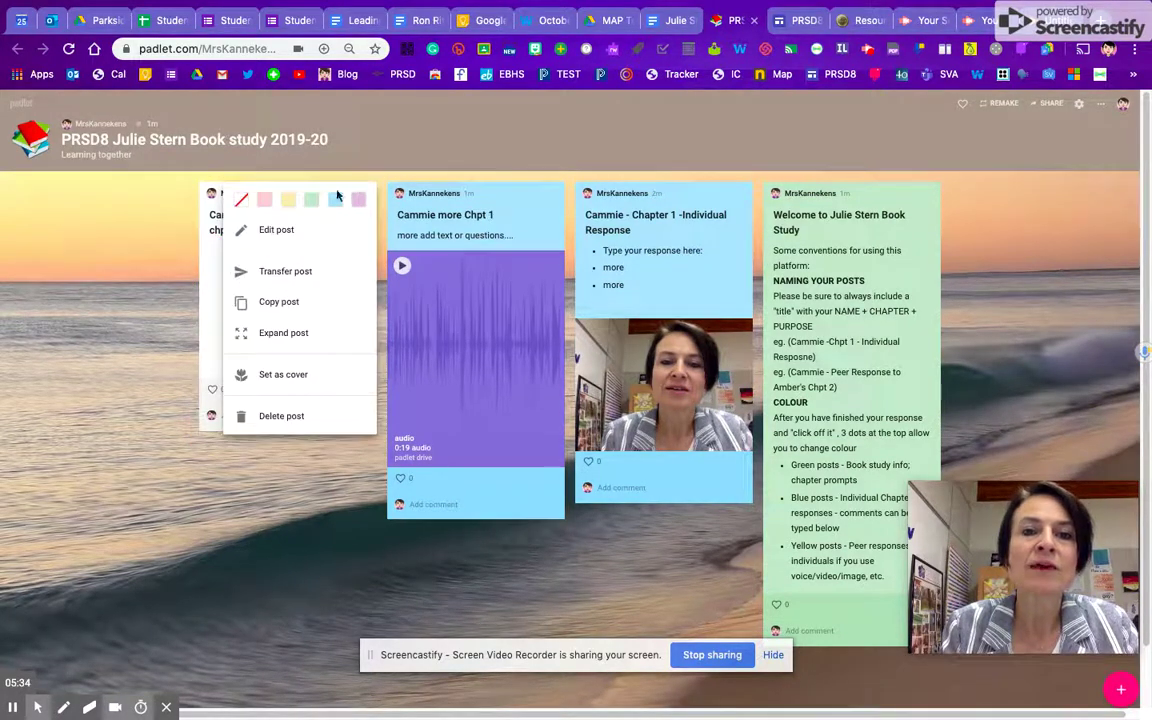
pyautogui.click(287, 199)
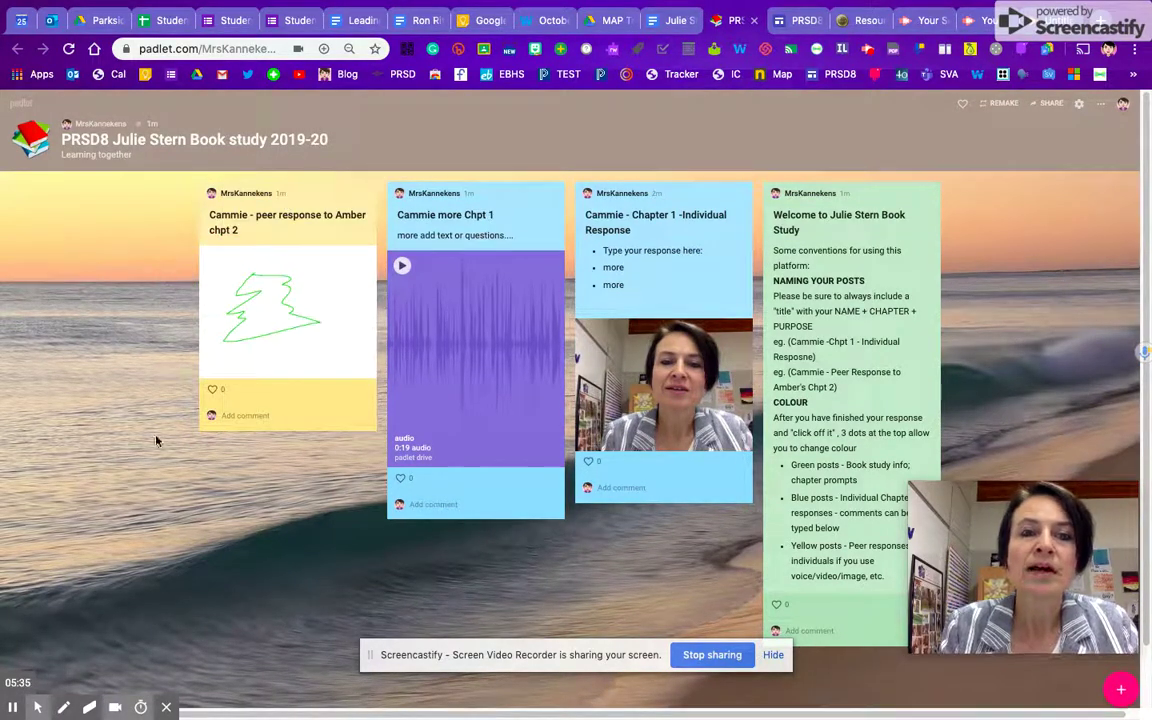
# Comment "I really appreciated what you said on page 17...." on the Chapter 1 individual response post
pyautogui.click(631, 490)
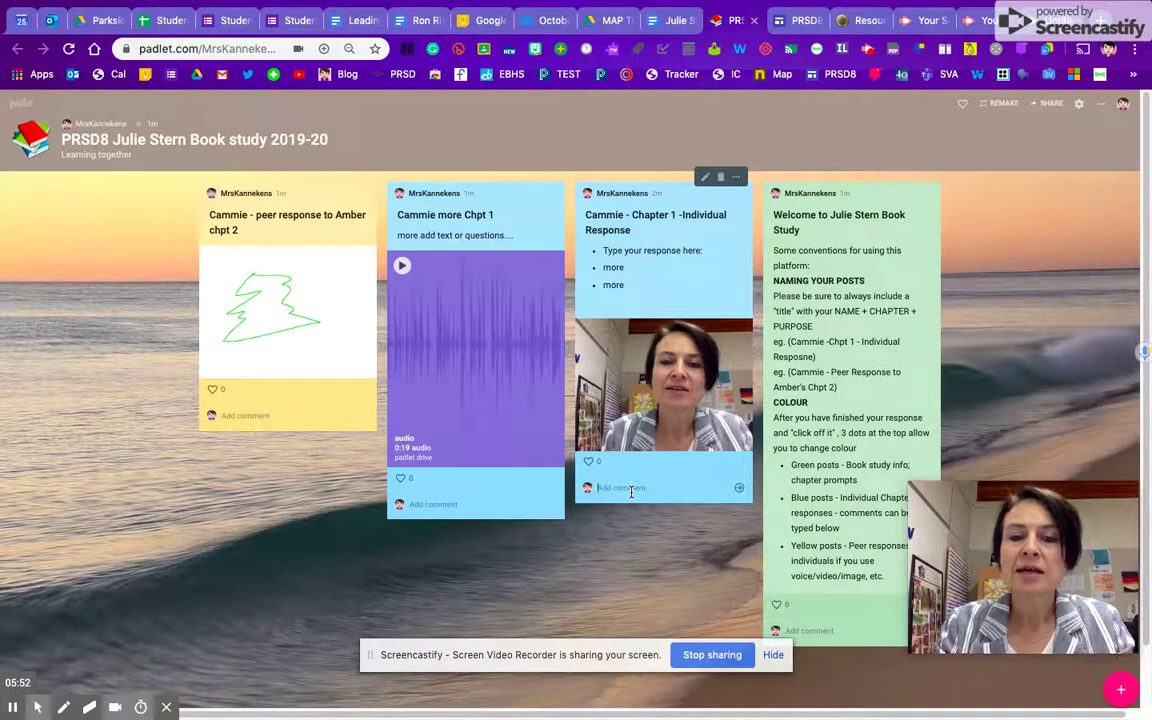
pyautogui.write('I really')
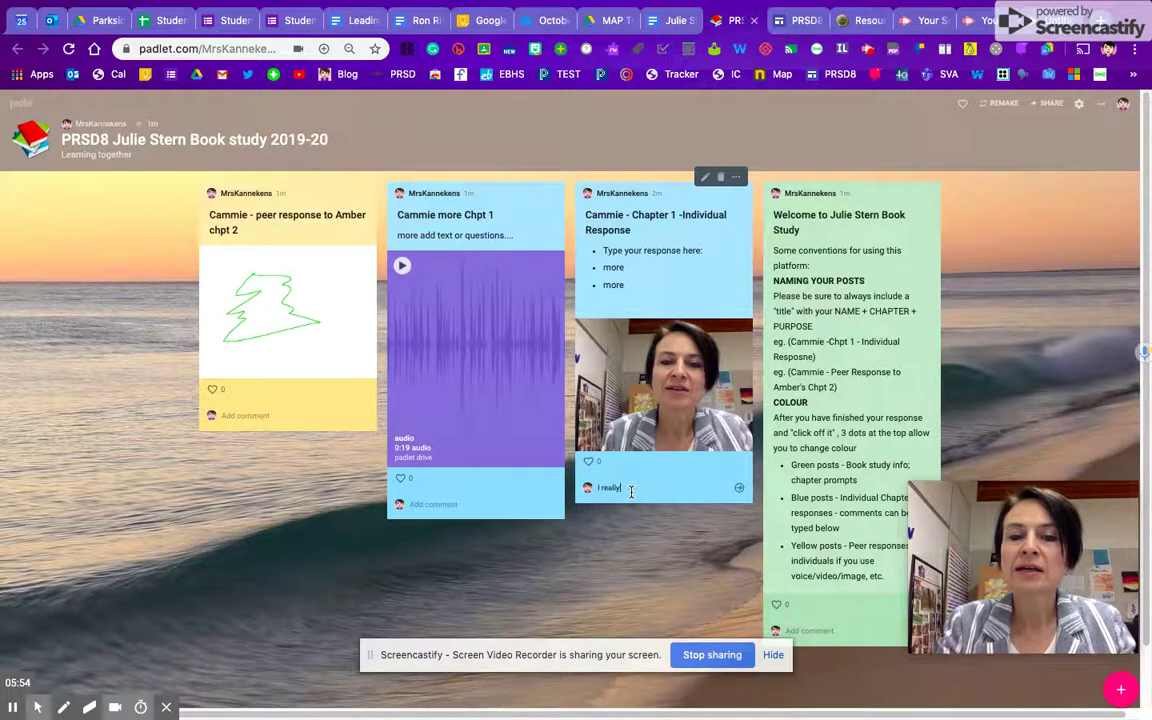
pyautogui.write(' appreciated what you sa')
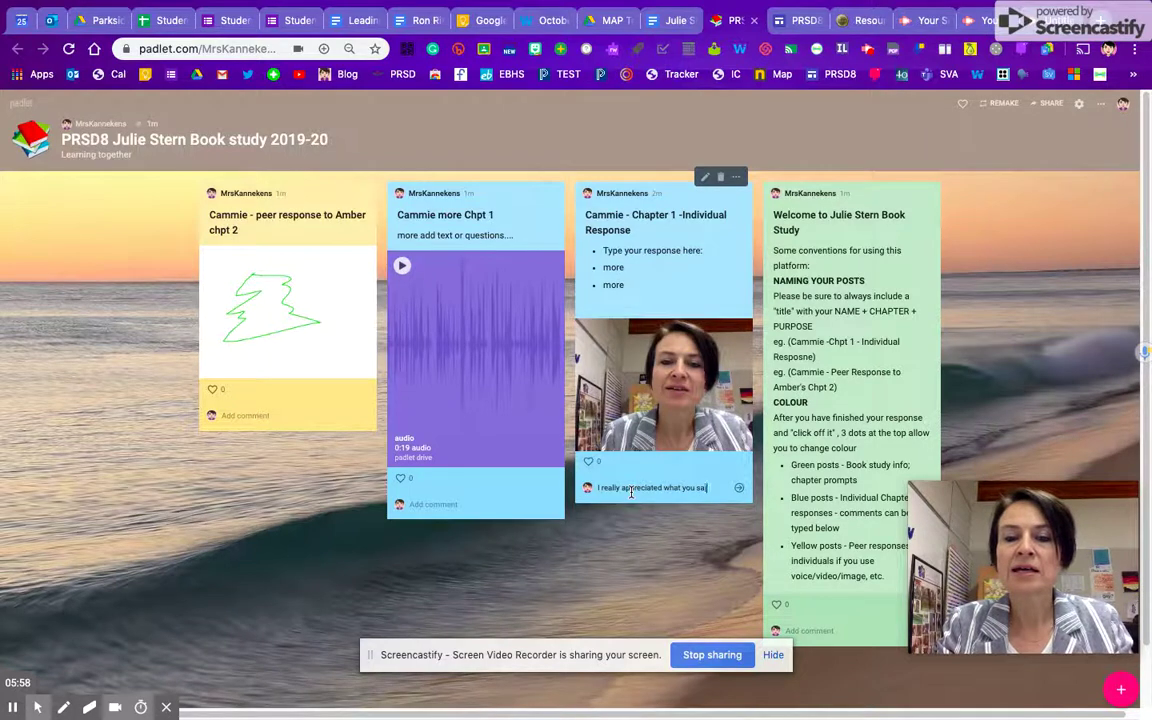
pyautogui.write('id on page 1')
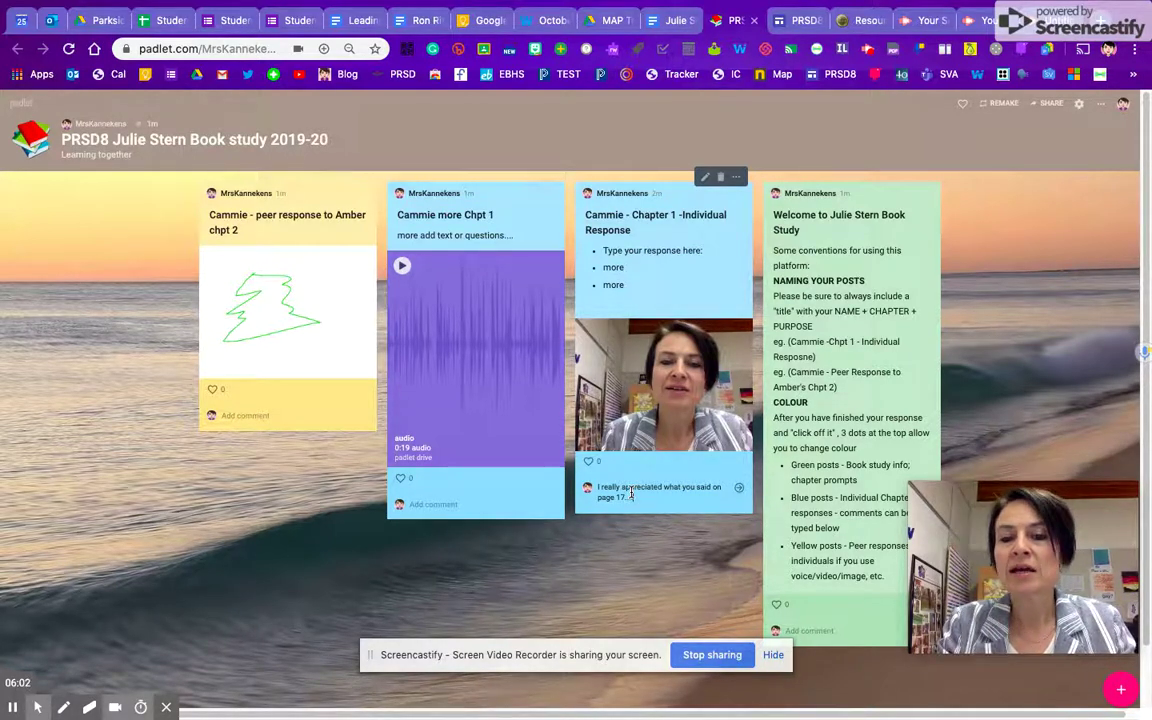
pyautogui.write('7...')
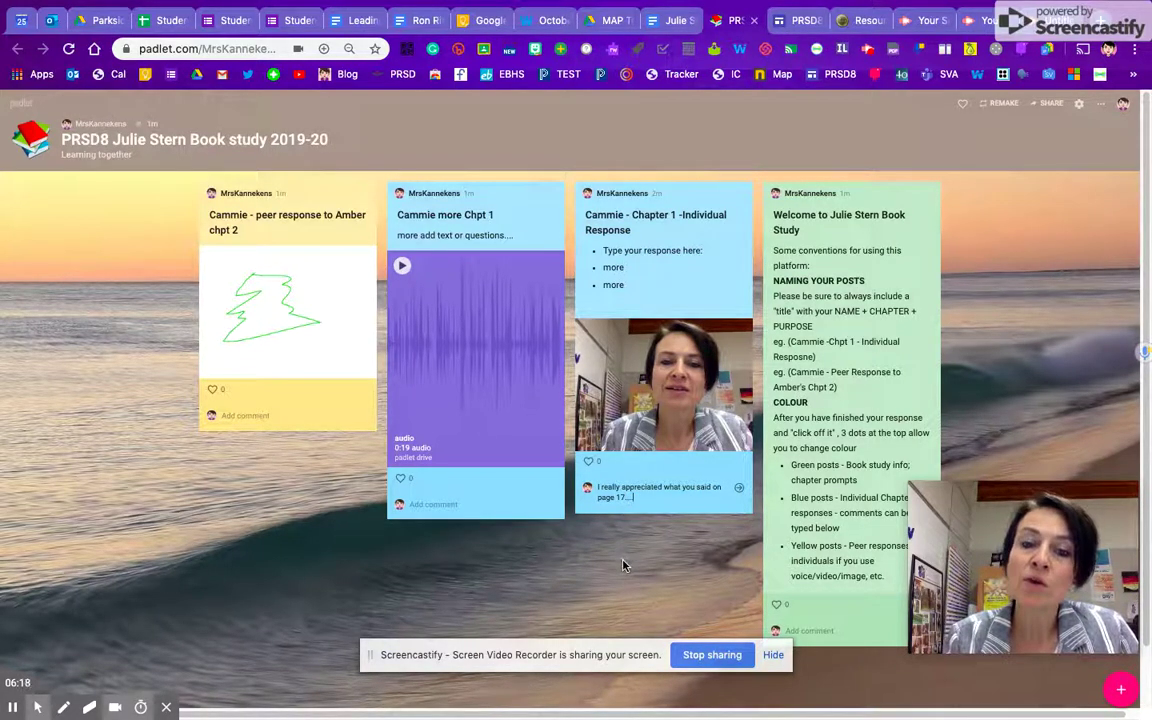
# Like the Chapter 1 individual response, voice recording and drawing posts
pyautogui.click(588, 461)
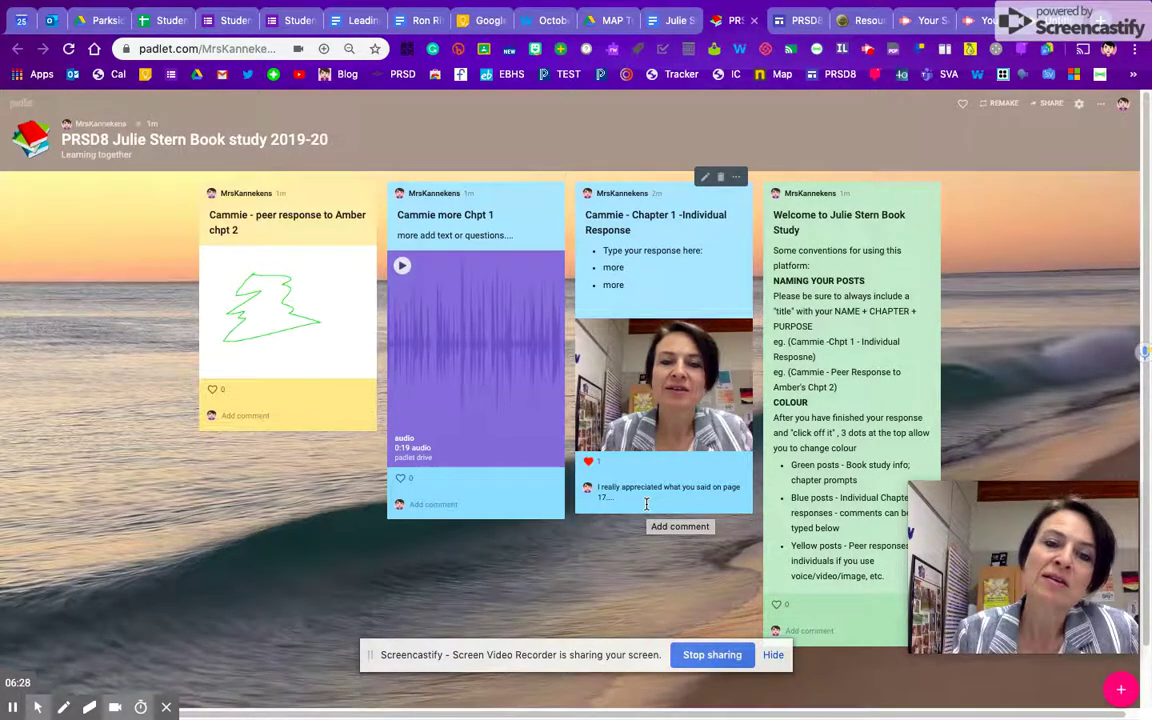
pyautogui.click(588, 462)
pyautogui.click(587, 462)
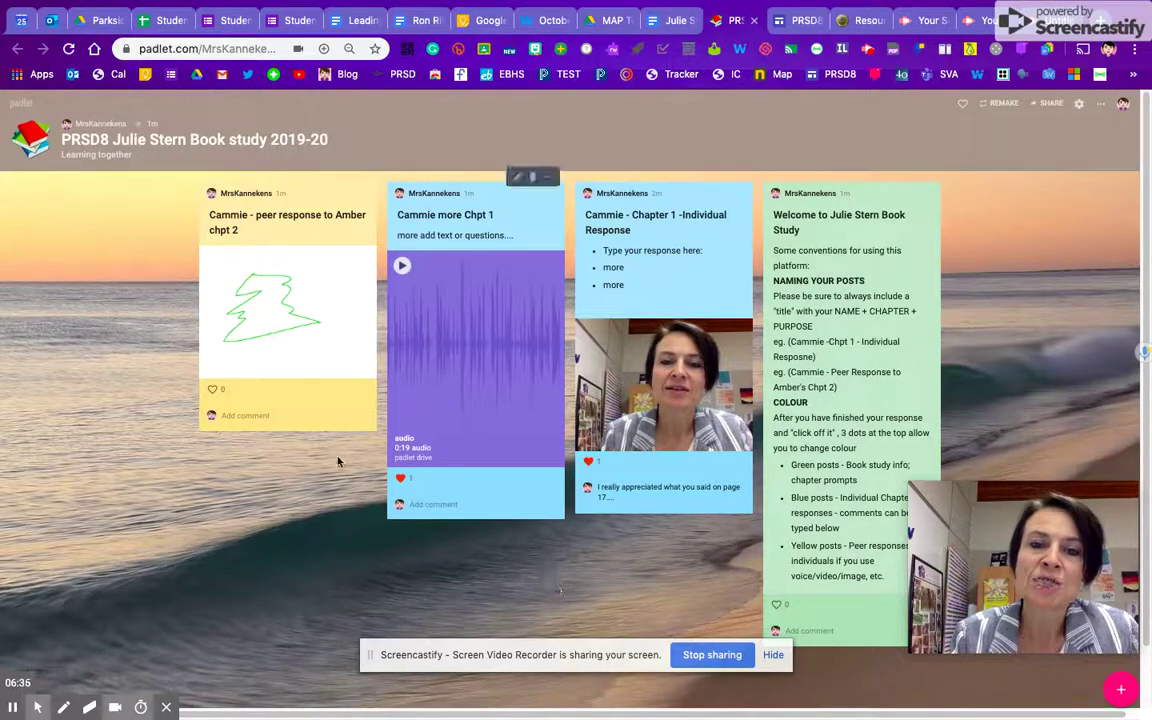
pyautogui.click(213, 390)
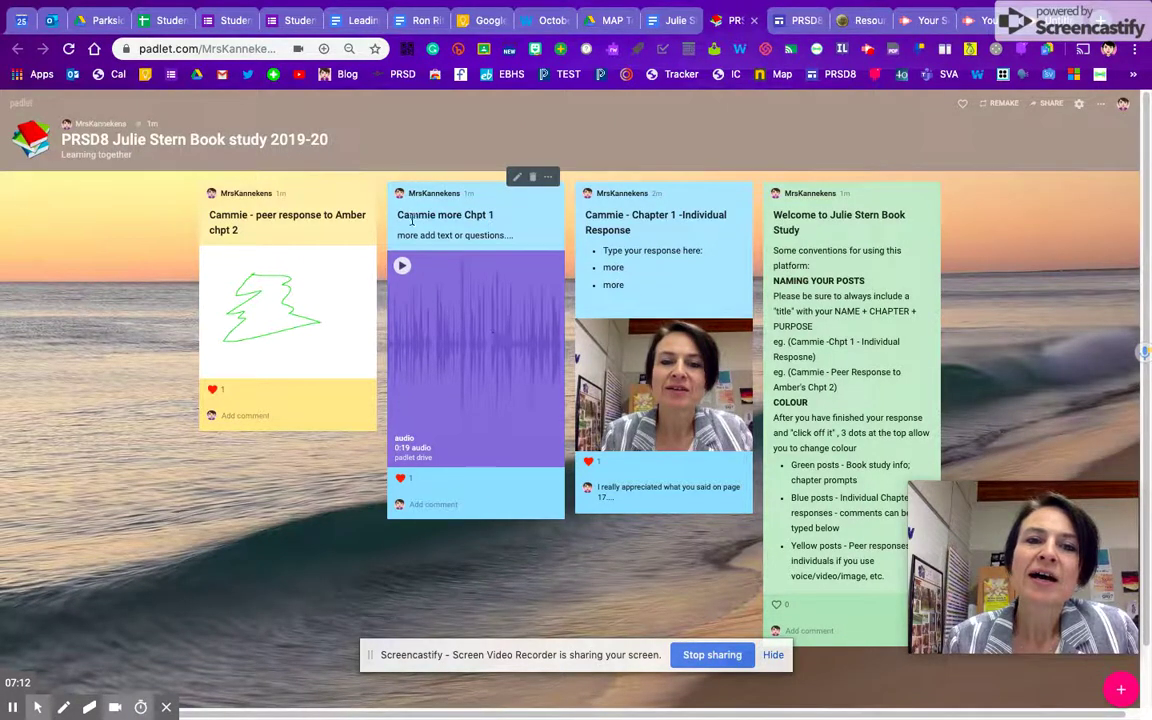
# Delete the yellow peer response post containing the drawing
pyautogui.click(345, 178)
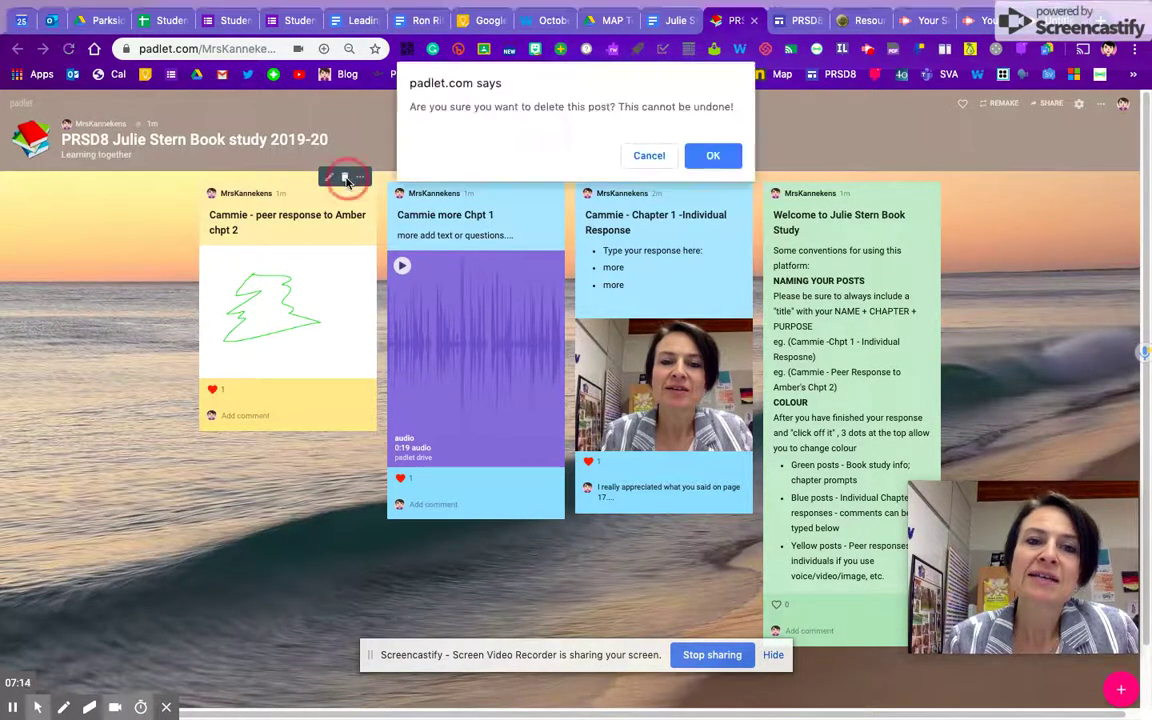
pyautogui.click(713, 155)
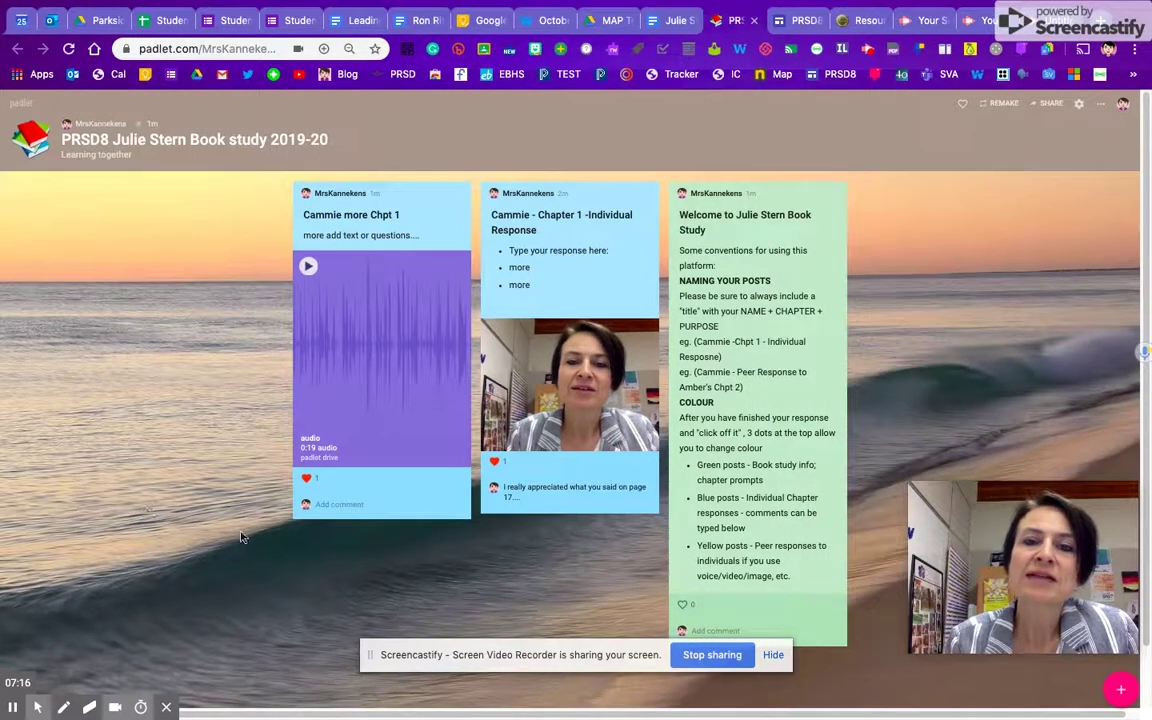